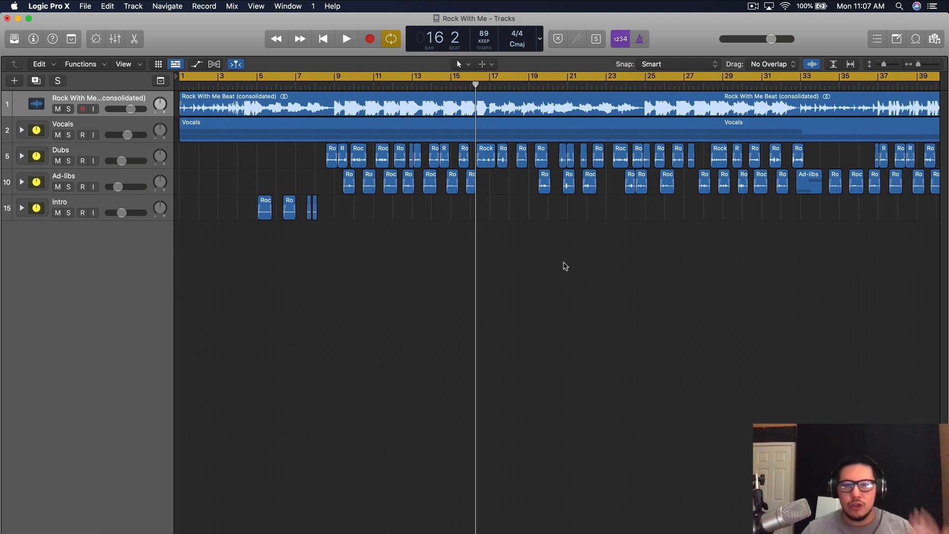
Turn cycling off, play the song from about bar 8, and turn off the waveform zoom.
{"action": "key", "text": "space"}
{"action": "left_click", "coordinate": [322, 76]}
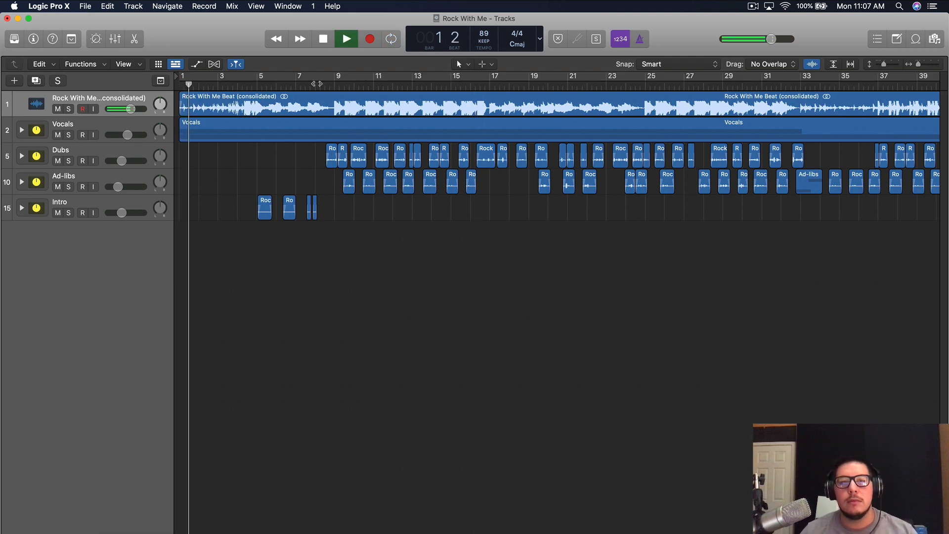
{"action": "left_click", "coordinate": [314, 85]}
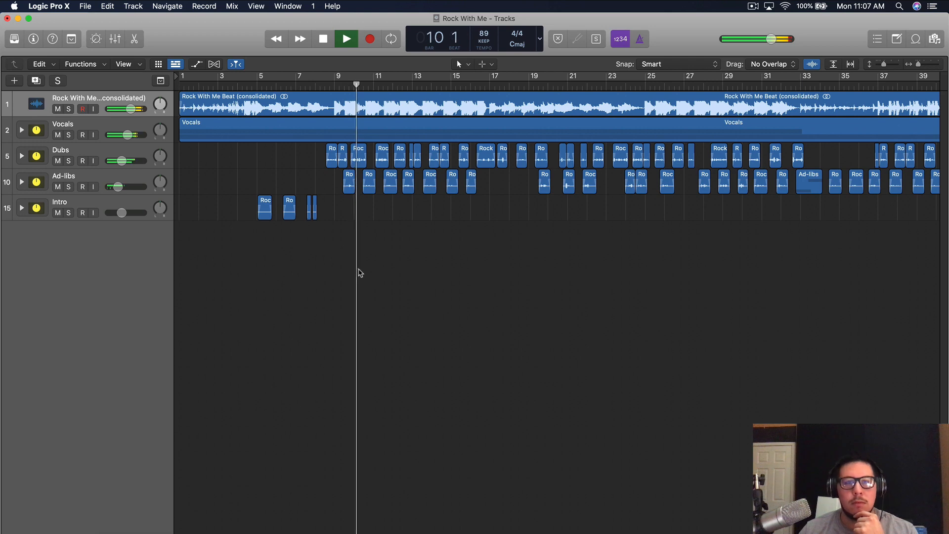
{"action": "left_click", "coordinate": [812, 65]}
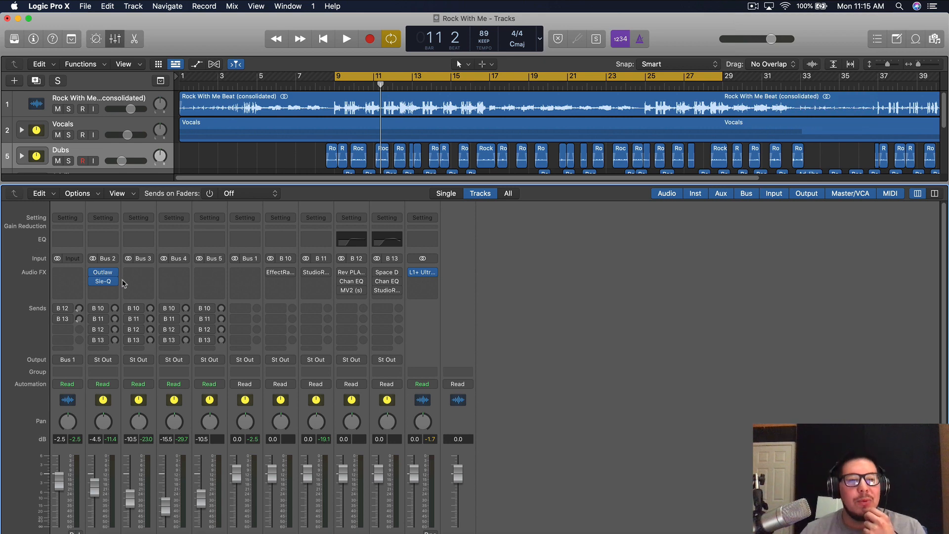
Examine the Outlaw and Sie-Q plug-in settings on the Vocals channel and close both windows.
{"action": "left_click", "coordinate": [104, 273]}
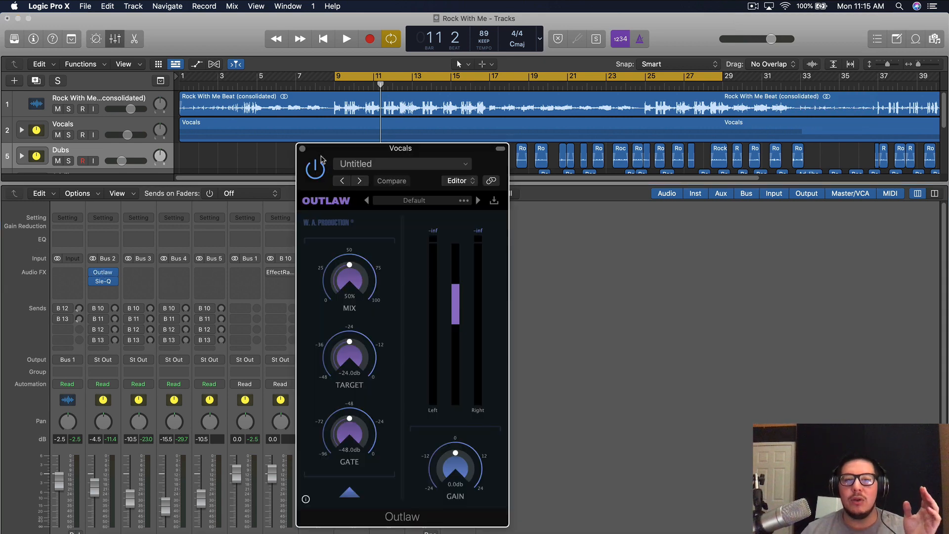
{"action": "left_click_drag", "start_coordinate": [321, 159], "coordinate": [438, 72]}
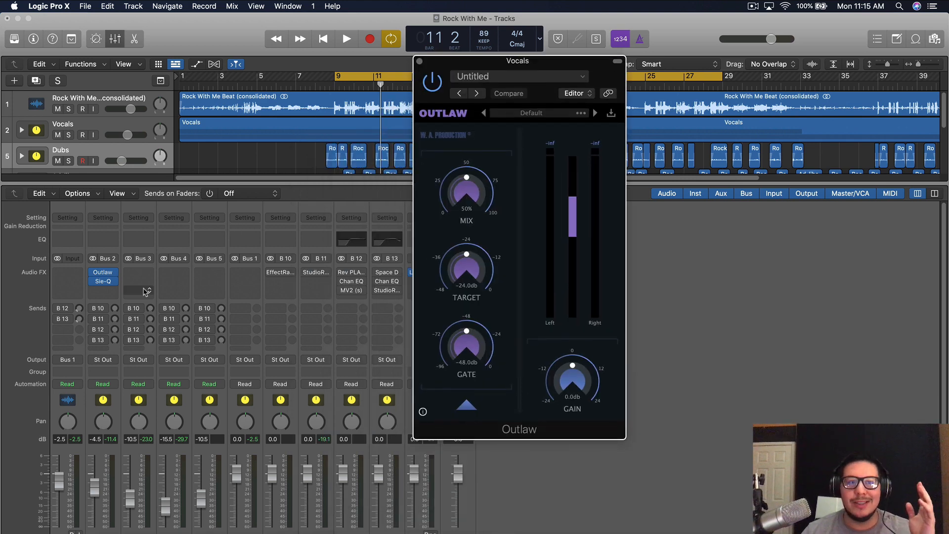
{"action": "left_click", "coordinate": [105, 281]}
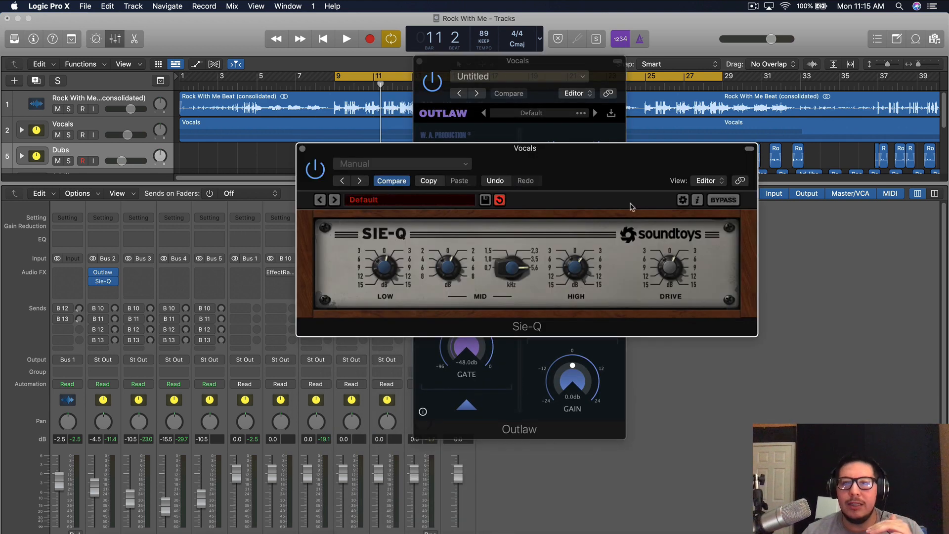
{"action": "left_click_drag", "start_coordinate": [619, 186], "coordinate": [622, 172]}
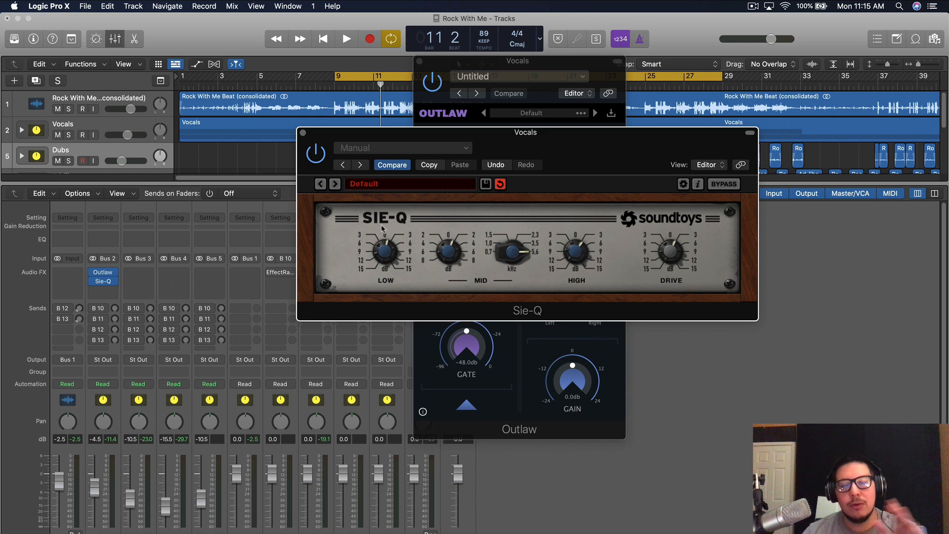
{"action": "left_click", "coordinate": [303, 132]}
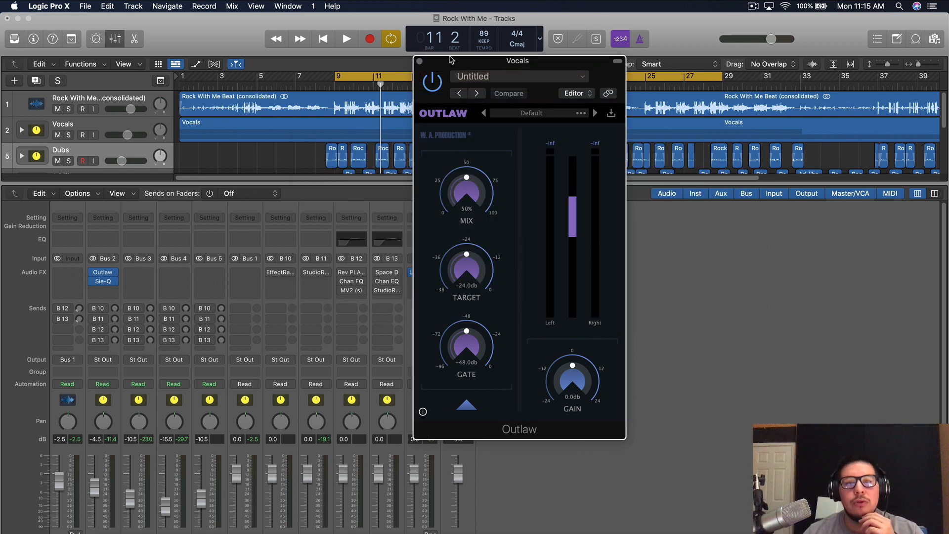
{"action": "left_click", "coordinate": [419, 61]}
Insert the StudioRack (s) plug-in below Sie-Q on the Vocals channel.
{"action": "left_click", "coordinate": [104, 290]}
{"action": "left_click", "coordinate": [148, 314]}
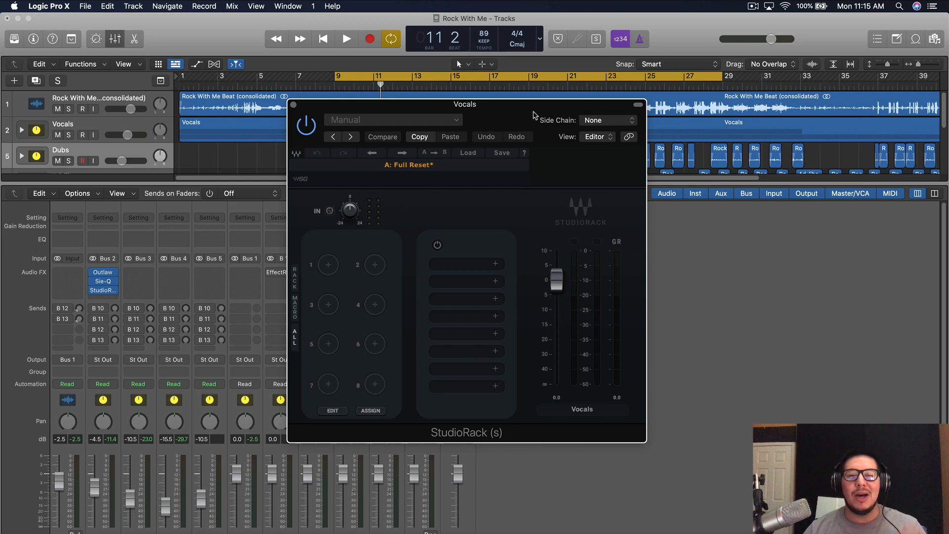
{"action": "left_click", "coordinate": [468, 265]}
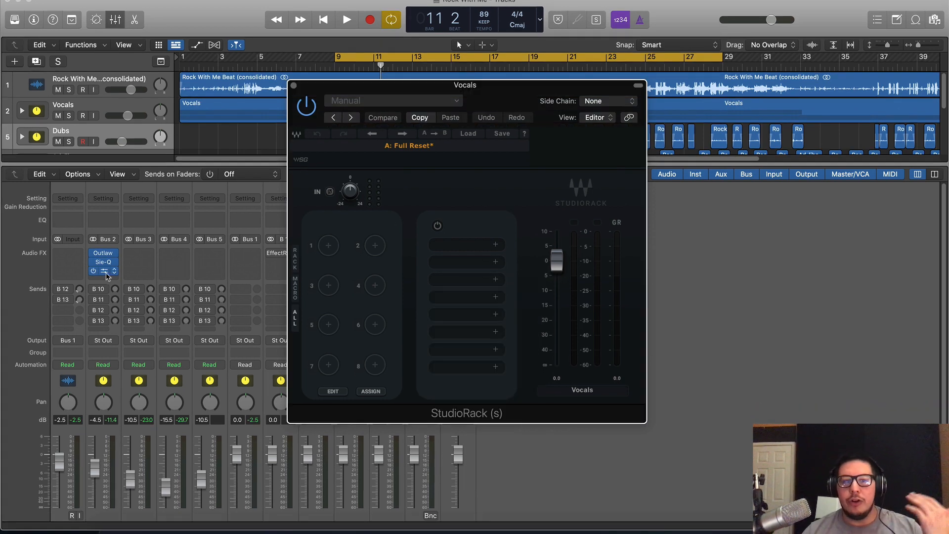
Browse the Waves plug-ins available for the Vocals channel's third effect slot, leaving StudioRack in place.
{"action": "left_click", "coordinate": [110, 277]}
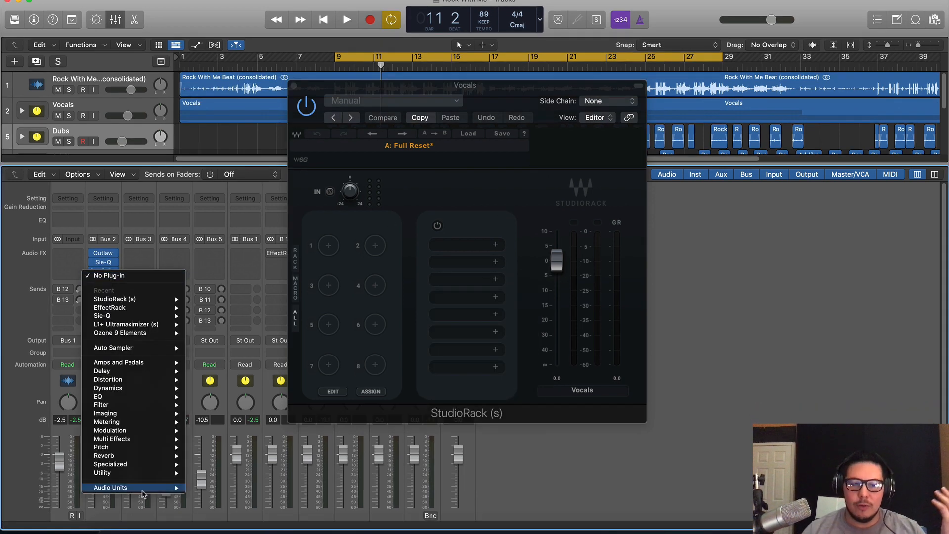
{"action": "mouse_move", "coordinate": [146, 488]}
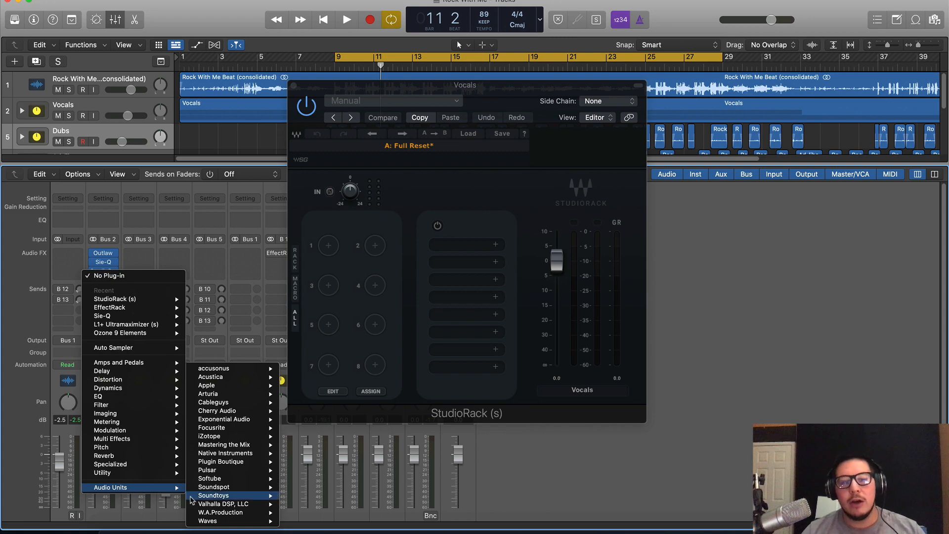
{"action": "mouse_move", "coordinate": [212, 521]}
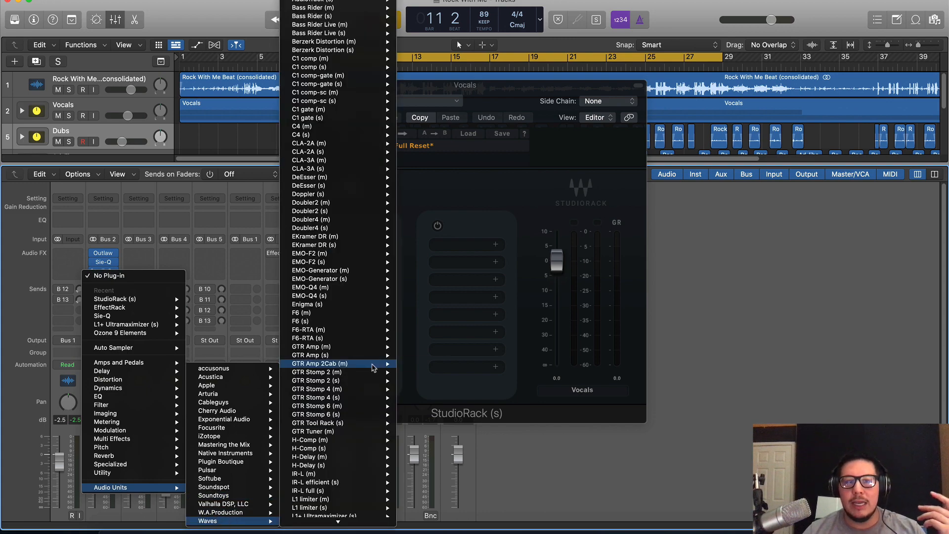
{"action": "scroll", "coordinate": [294, 376], "scroll_direction": "down", "scroll_amount": 15}
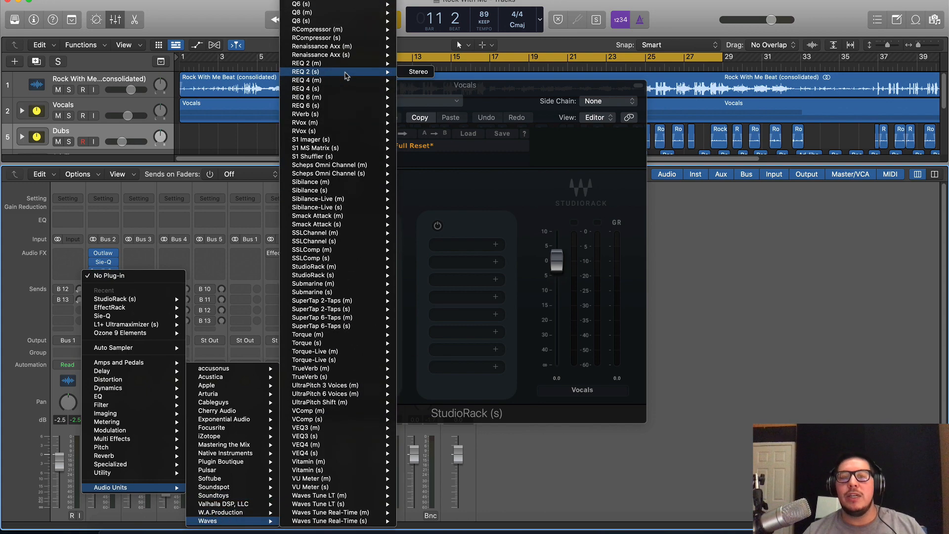
{"action": "mouse_move", "coordinate": [293, 377]}
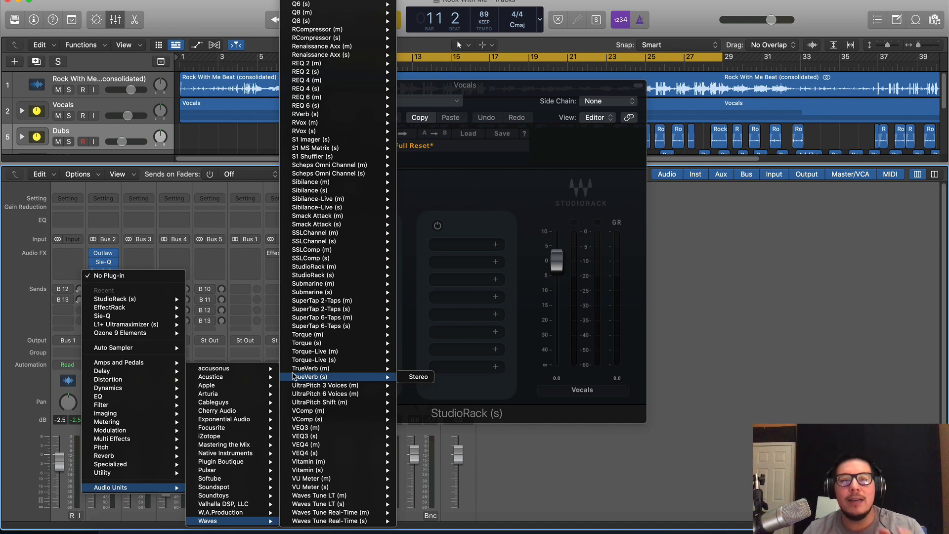
{"action": "scroll", "coordinate": [322, 174], "scroll_direction": "up", "scroll_amount": 15}
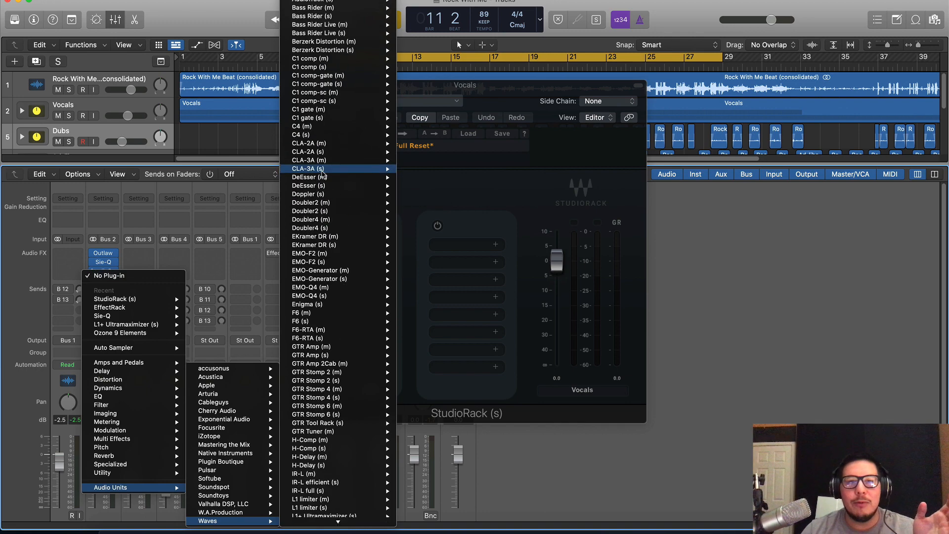
{"action": "scroll", "coordinate": [323, 170], "scroll_direction": "down", "scroll_amount": 20}
{"action": "mouse_move", "coordinate": [325, 163]}
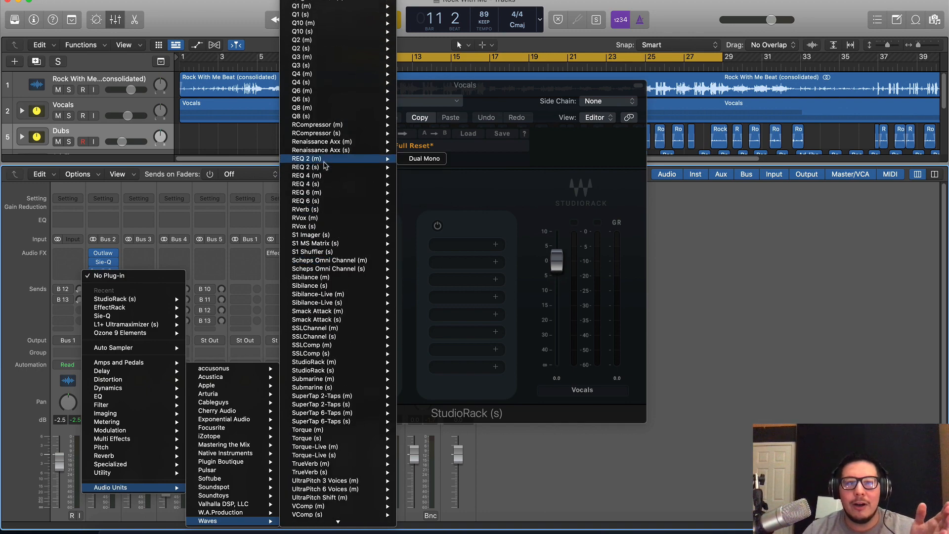
{"action": "left_click", "coordinate": [439, 234]}
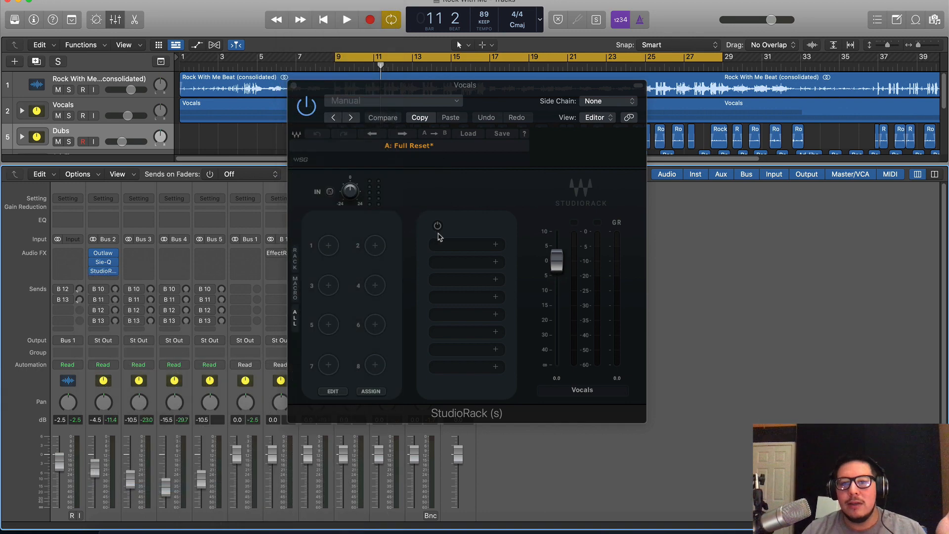
Search the StudioRack plug-in list for "R" and add RVox to the first rack slot.
{"action": "left_click", "coordinate": [452, 248]}
{"action": "type", "text": "R"}
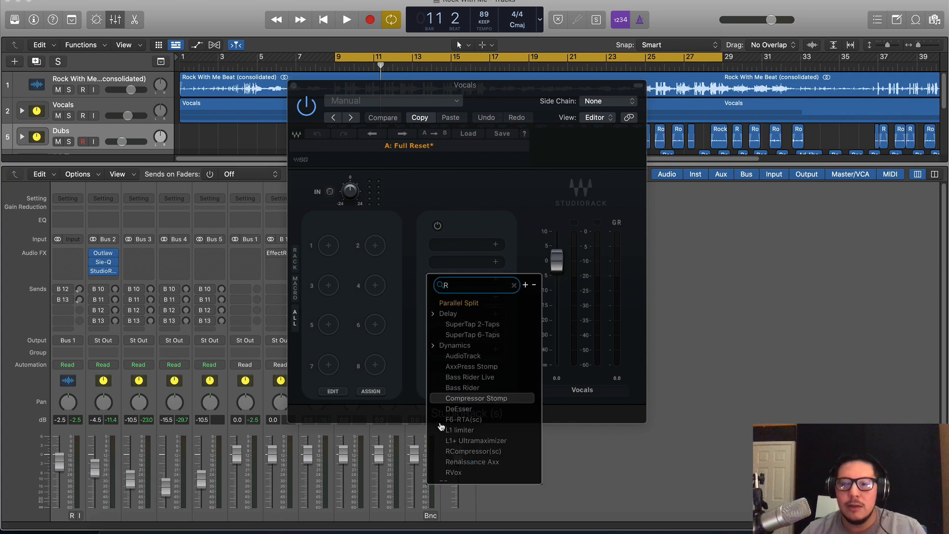
{"action": "scroll", "coordinate": [442, 426], "scroll_direction": "down", "scroll_amount": 5}
{"action": "left_click", "coordinate": [474, 339]}
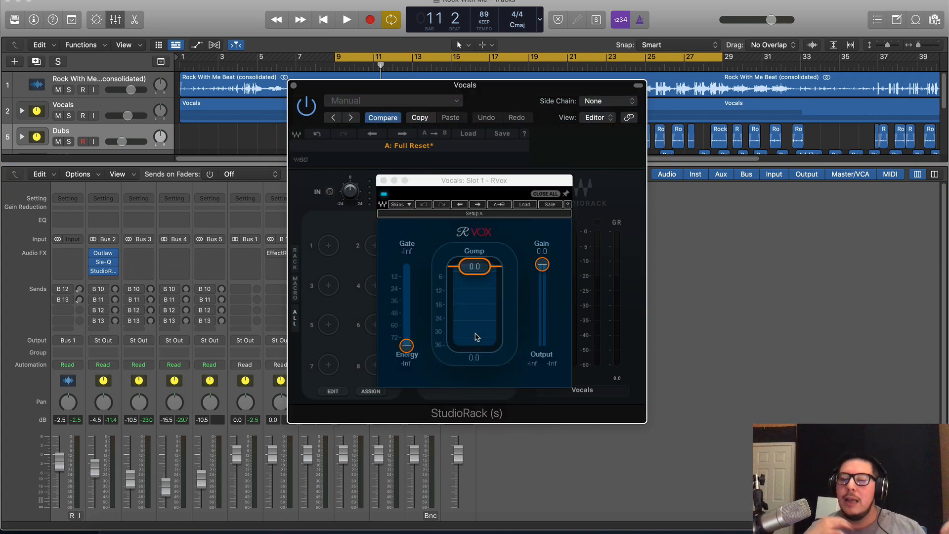
Lower RVox's Comp to -3.5 while the song plays, and close the RVox window.
{"action": "left_click_drag", "start_coordinate": [476, 181], "coordinate": [428, 159]}
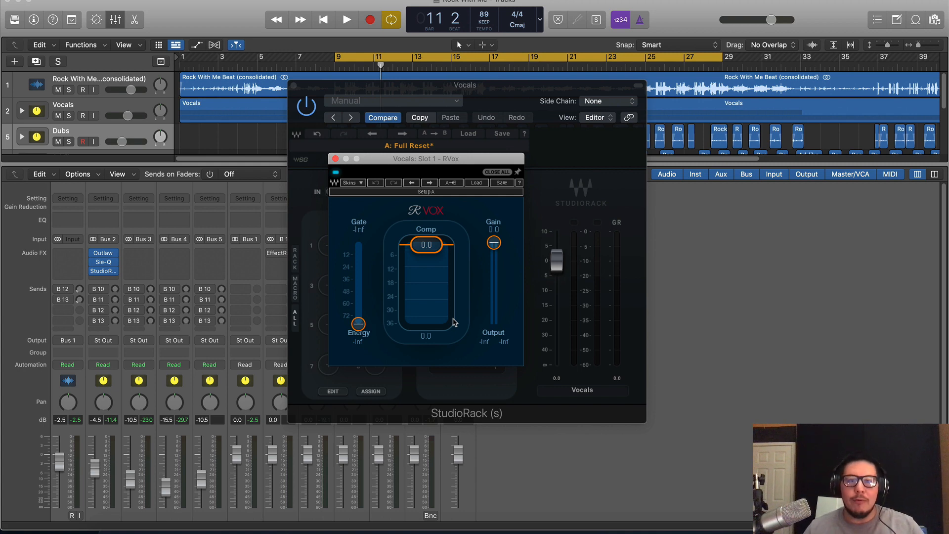
{"action": "key", "text": "space"}
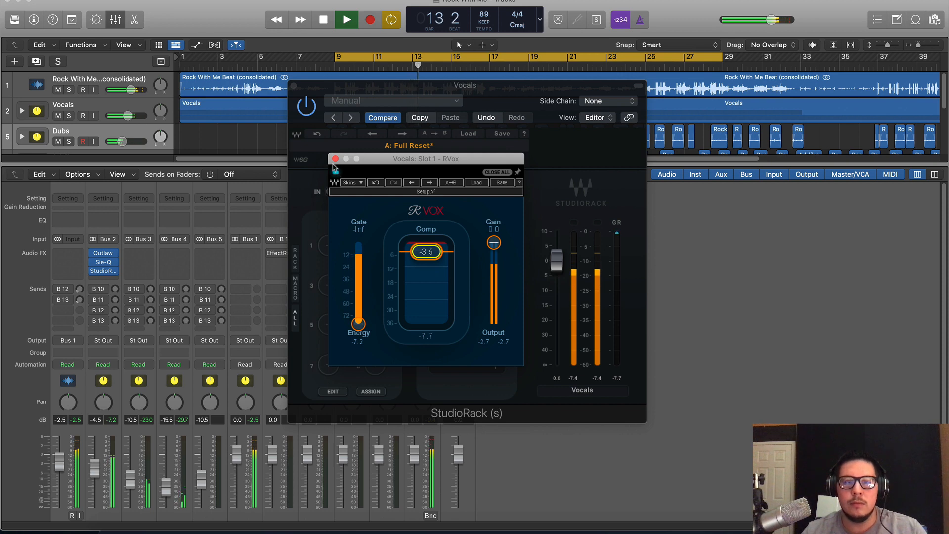
{"action": "key", "text": "space"}
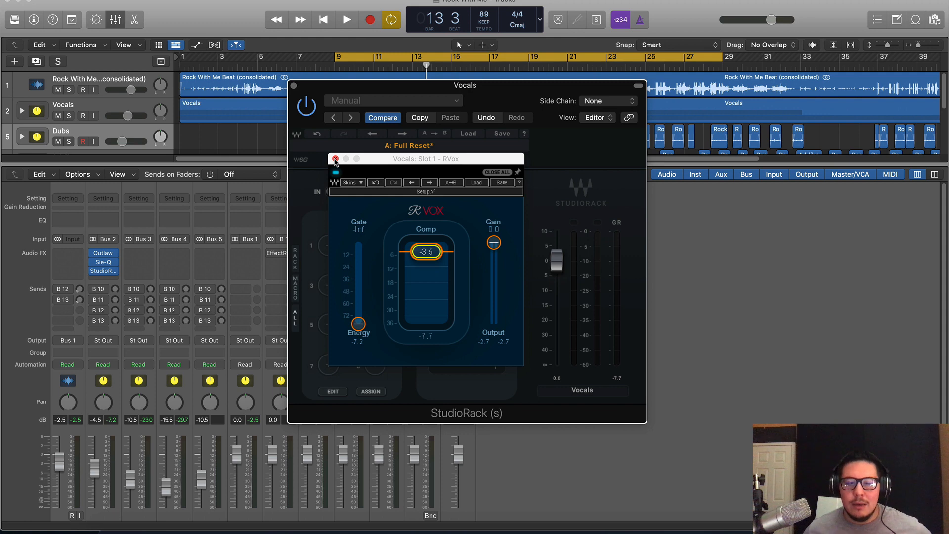
{"action": "left_click", "coordinate": [335, 159]}
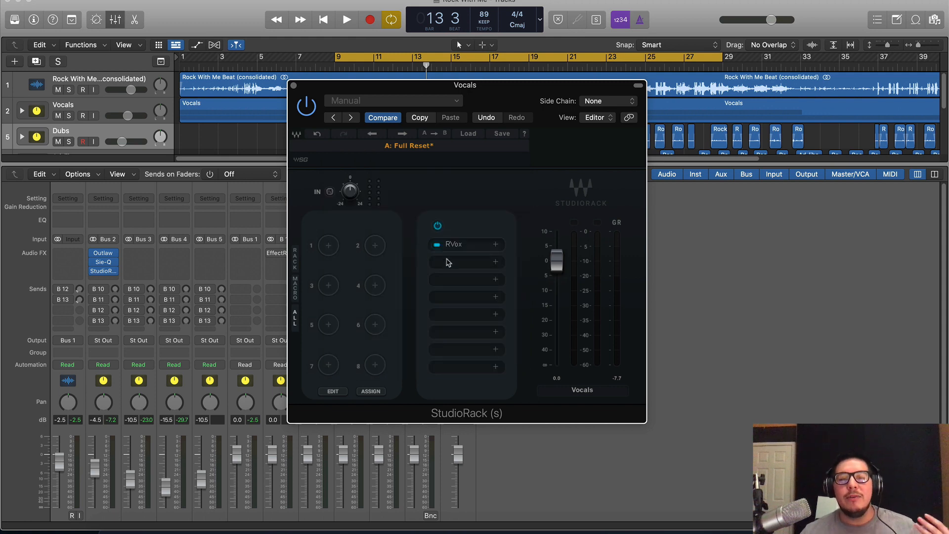
Search the StudioRack plug-in list for "d" and add the DeEsser to the second rack slot.
{"action": "left_click", "coordinate": [447, 262]}
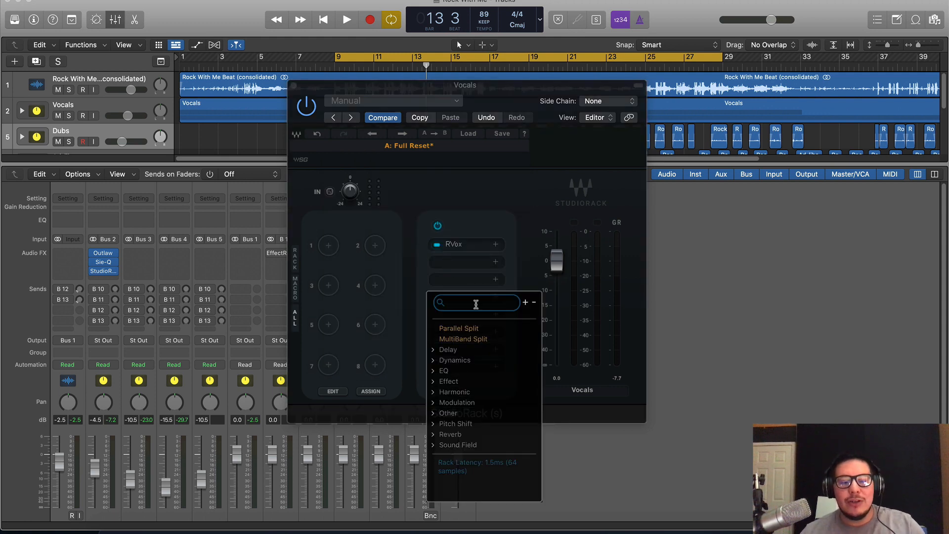
{"action": "type", "text": "d"}
{"action": "scroll", "coordinate": [473, 440], "scroll_direction": "down", "scroll_amount": 5}
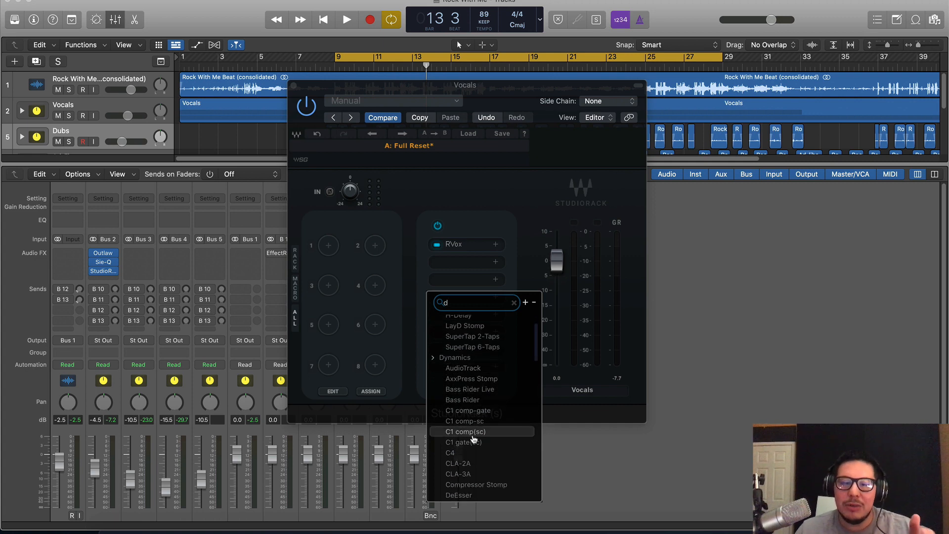
{"action": "left_click", "coordinate": [474, 451]}
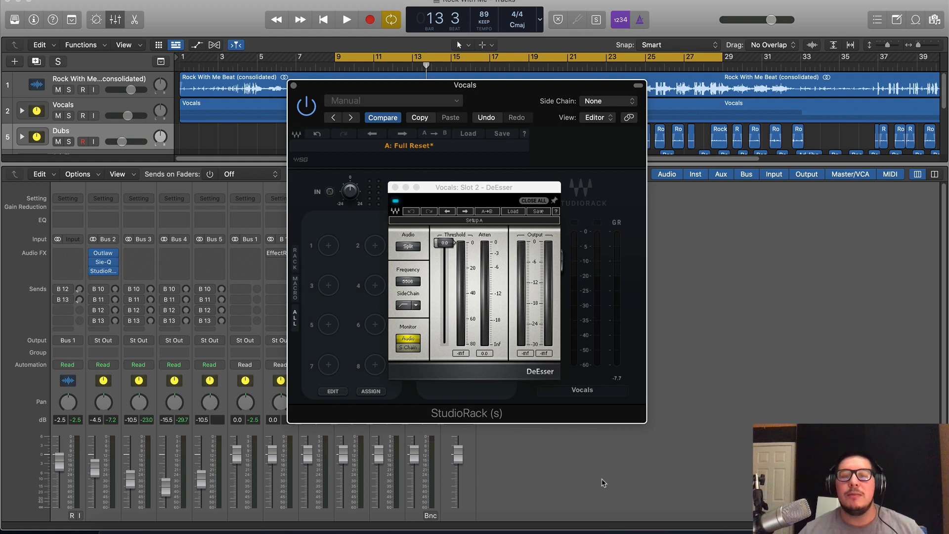
Load the Male Shh preset in the DeEsser and lower its threshold to about -34 during playback.
{"action": "left_click", "coordinate": [512, 211]}
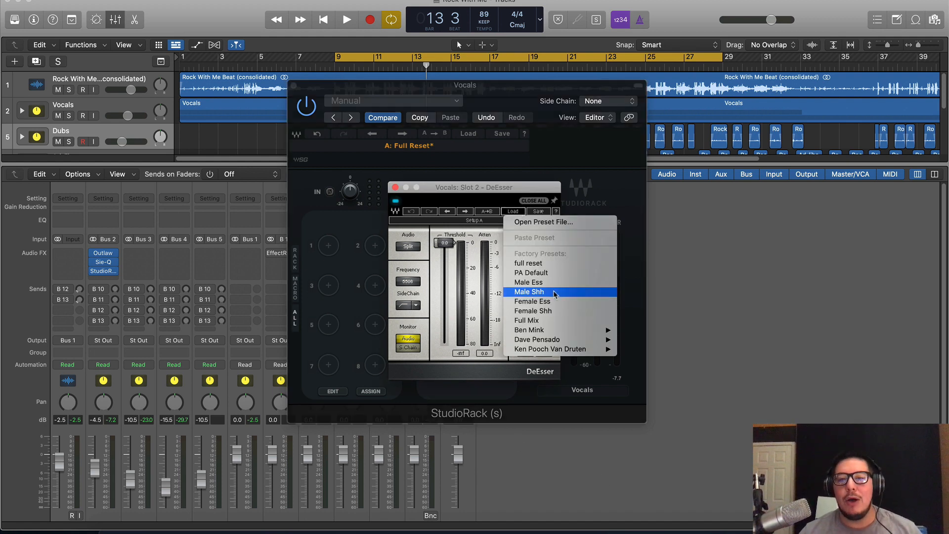
{"action": "left_click", "coordinate": [554, 292]}
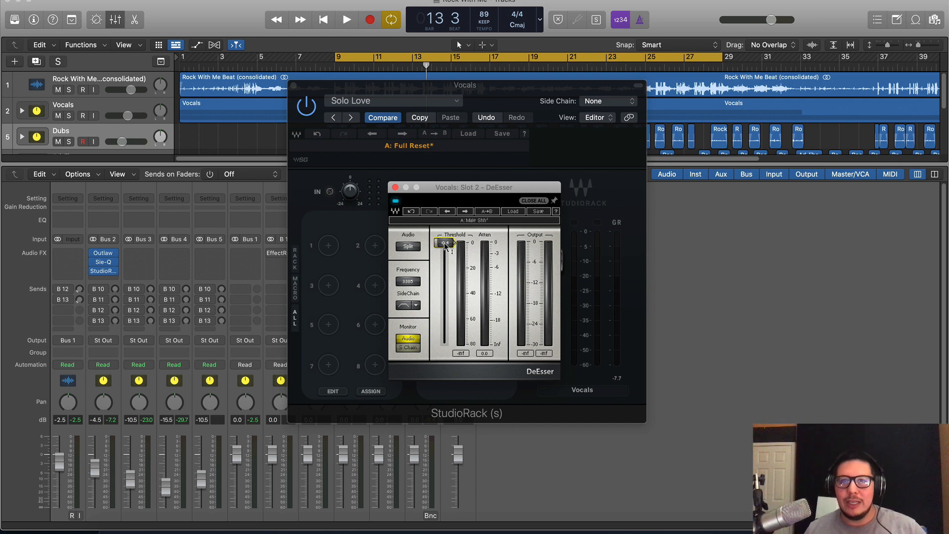
{"action": "key", "text": "space"}
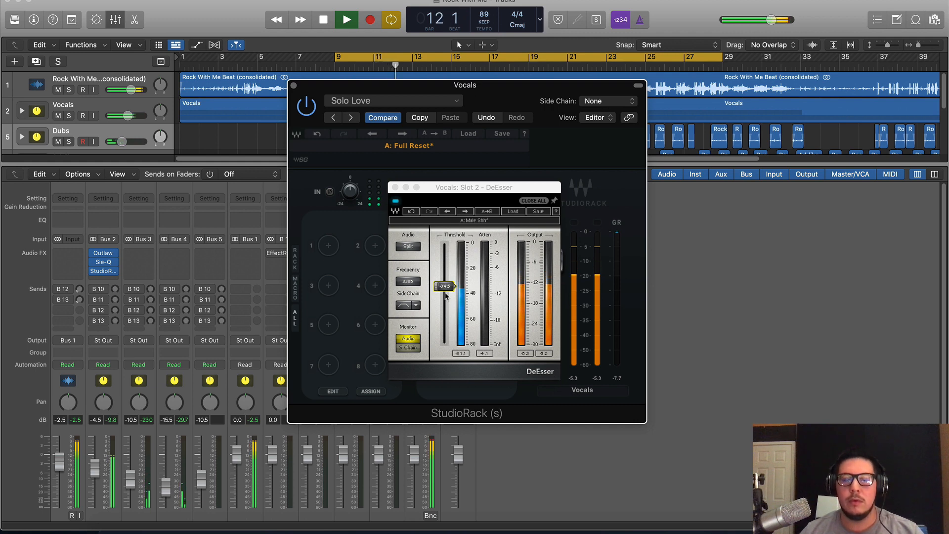
{"action": "key", "text": "space"}
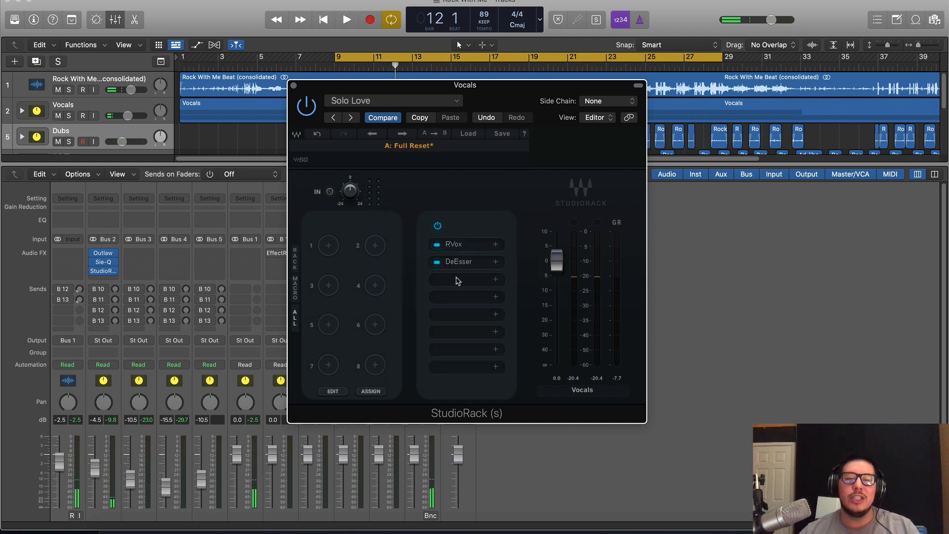
Search the StudioRack plug-in list for "SS" and add SSLChannel to the third rack slot.
{"action": "left_click", "coordinate": [457, 281]}
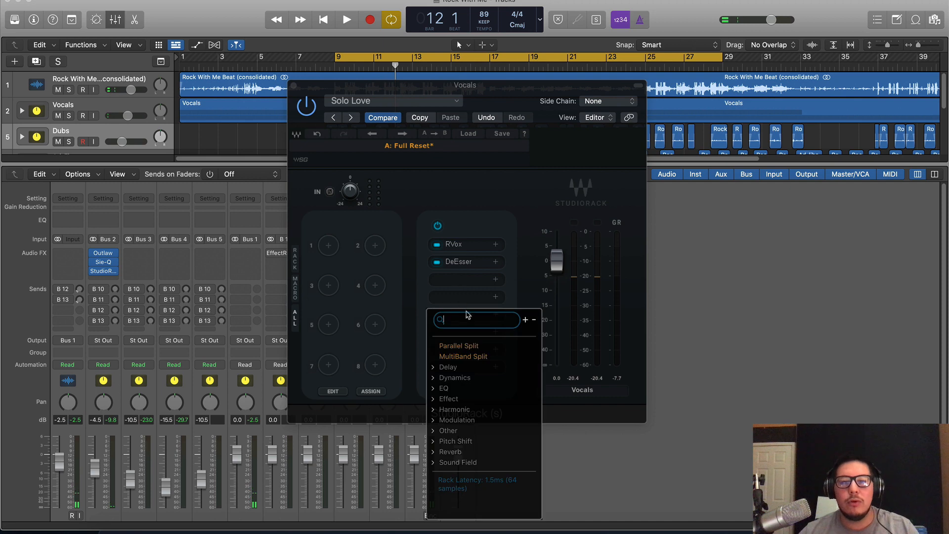
{"action": "type", "text": "S"}
{"action": "scroll", "coordinate": [474, 440], "scroll_direction": "down", "scroll_amount": 5}
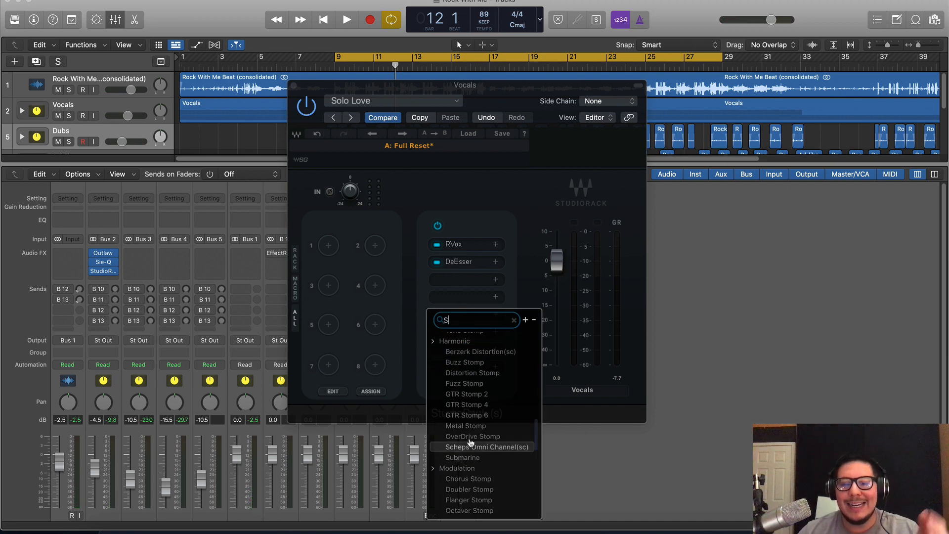
{"action": "type", "text": "S"}
{"action": "left_click", "coordinate": [470, 447]}
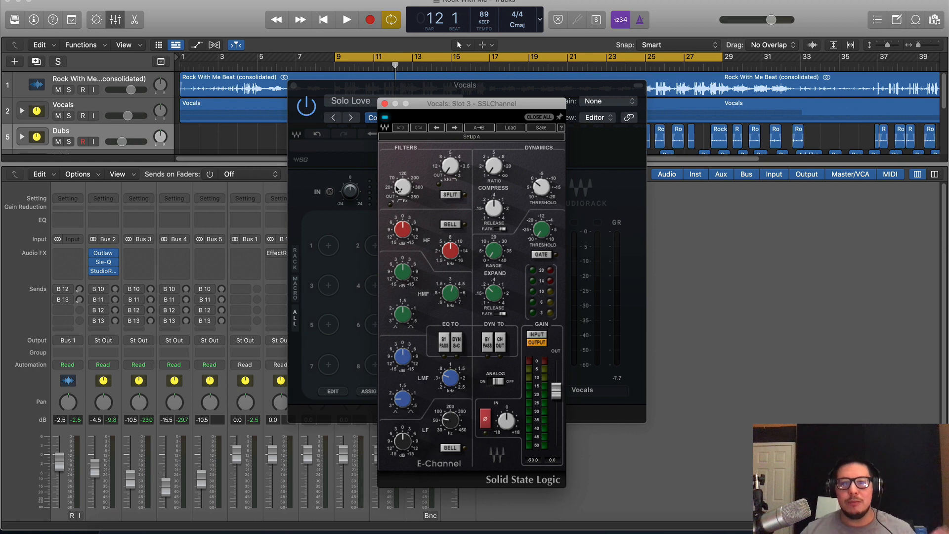
Engage SSLChannel's high-pass filter at a low frequency and turn its Analog mode off.
{"action": "left_click_drag", "start_coordinate": [395, 189], "coordinate": [395, 187]}
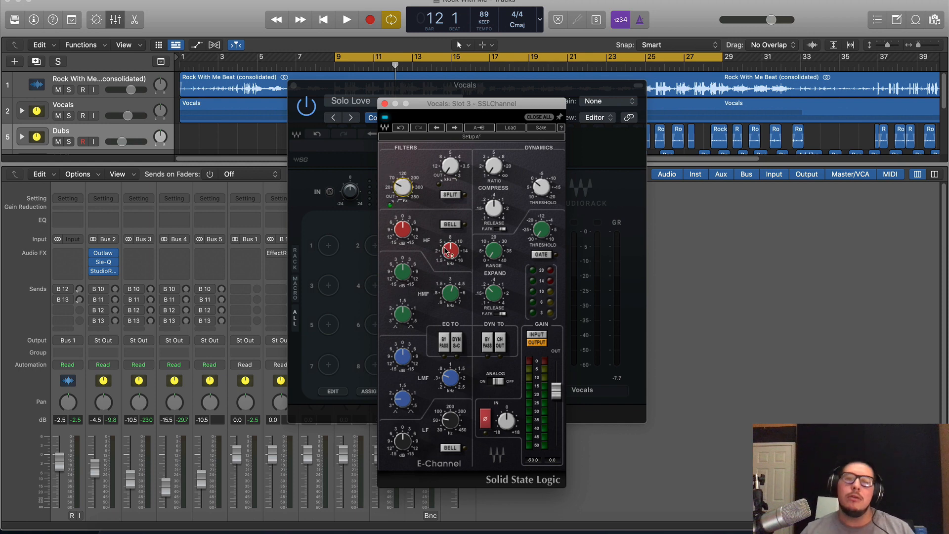
{"action": "left_click", "coordinate": [500, 383]}
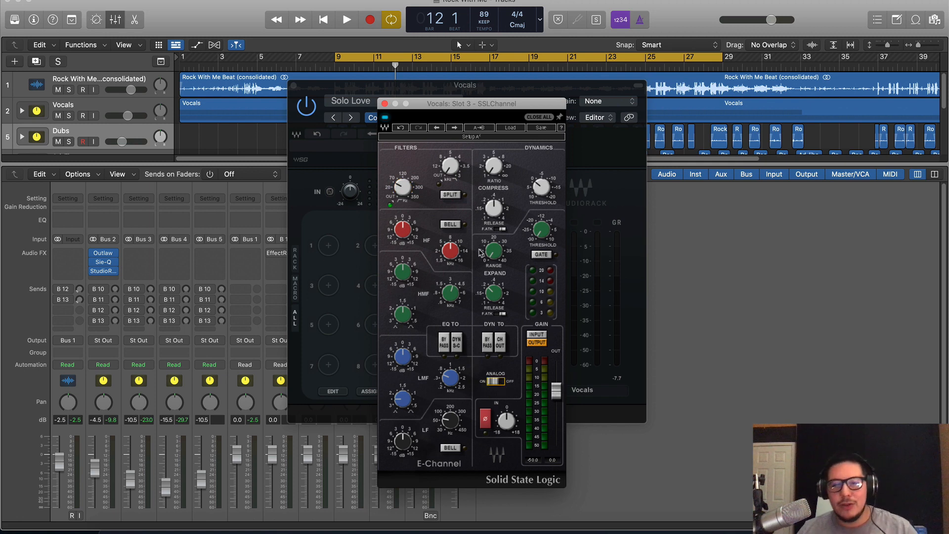
Raise SSLChannel's compressor ratio slightly, shorten its release, lower its compression threshold, and start playback.
{"action": "left_click", "coordinate": [493, 170]}
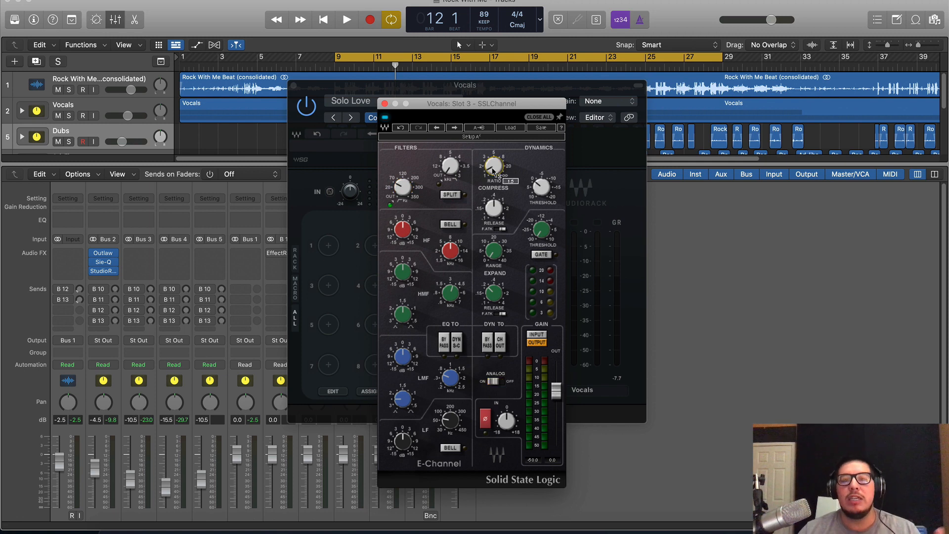
{"action": "left_click", "coordinate": [491, 204]}
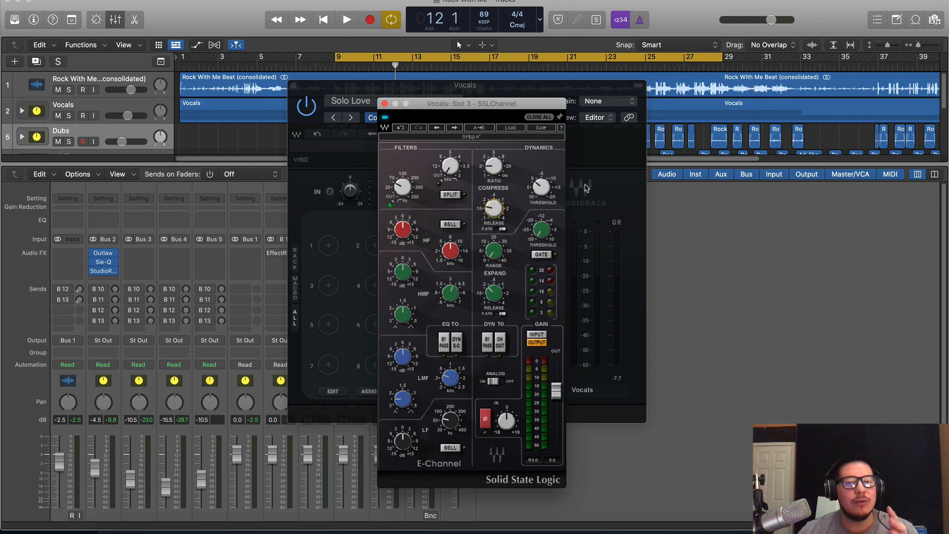
{"action": "left_click", "coordinate": [544, 188]}
{"action": "left_click_drag", "start_coordinate": [549, 192], "coordinate": [545, 192]}
{"action": "key", "text": "space"}
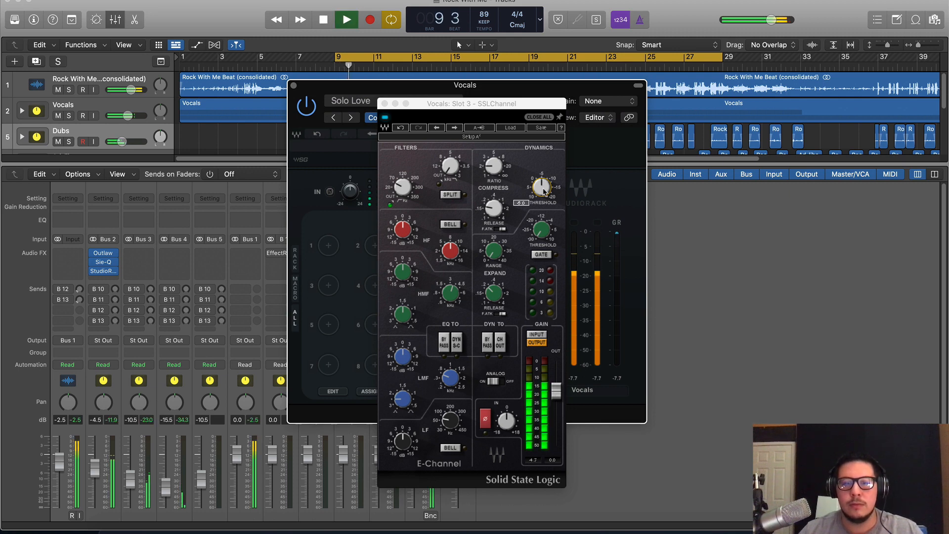
Move SSLChannel's HF band toward 16 kHz and boost its gain while the song plays.
{"action": "left_click", "coordinate": [444, 247]}
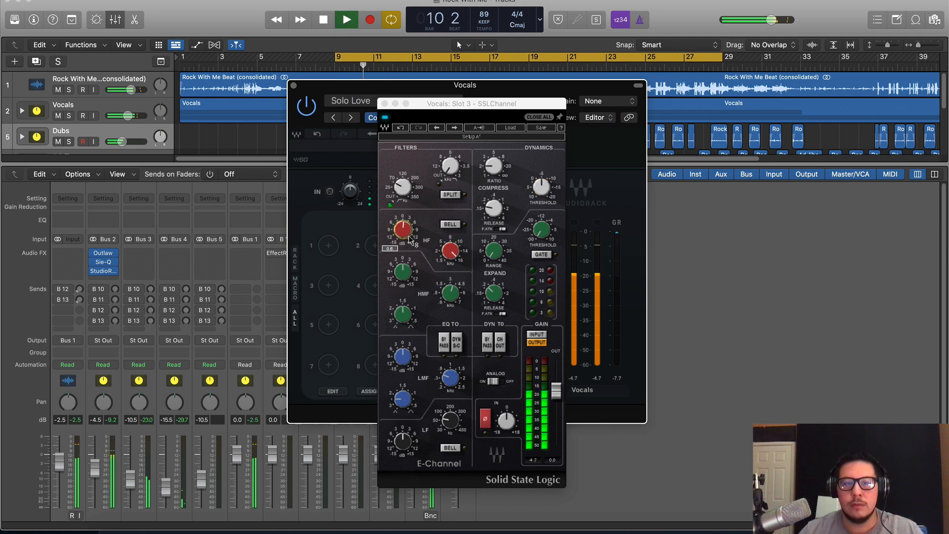
{"action": "left_click_drag", "start_coordinate": [404, 234], "coordinate": [405, 231]}
{"action": "left_click_drag", "start_coordinate": [453, 255], "coordinate": [458, 254]}
{"action": "left_click_drag", "start_coordinate": [409, 236], "coordinate": [409, 230]}
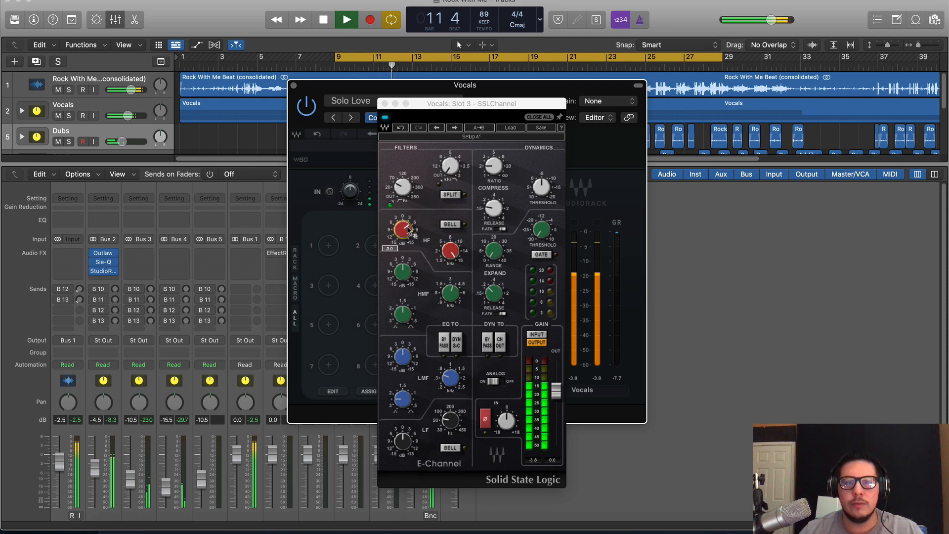
Find the HMF band's frequency above 5 kHz with a boost, and reduce the band's gain to 1.0.
{"action": "left_click_drag", "start_coordinate": [402, 282], "coordinate": [457, 302]}
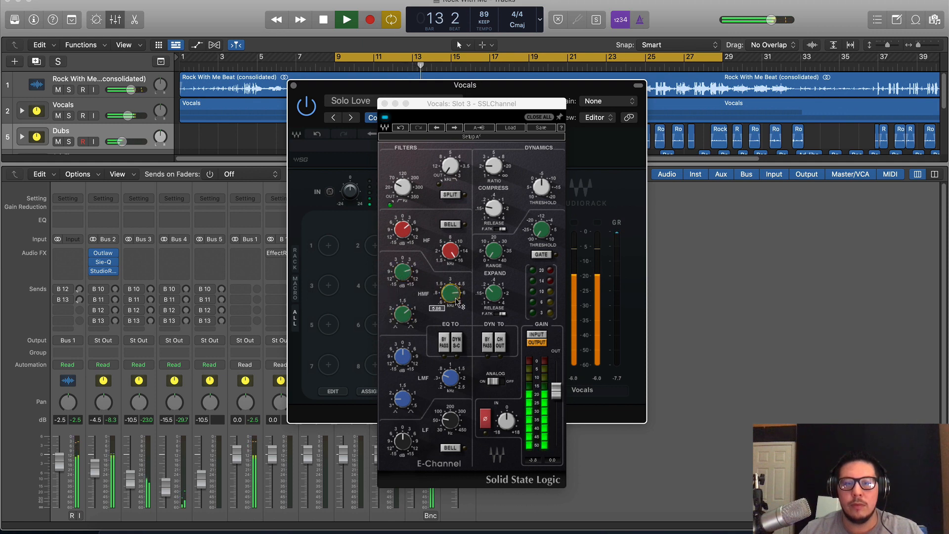
{"action": "left_click_drag", "start_coordinate": [411, 278], "coordinate": [403, 275]}
{"action": "left_click", "coordinate": [420, 269]}
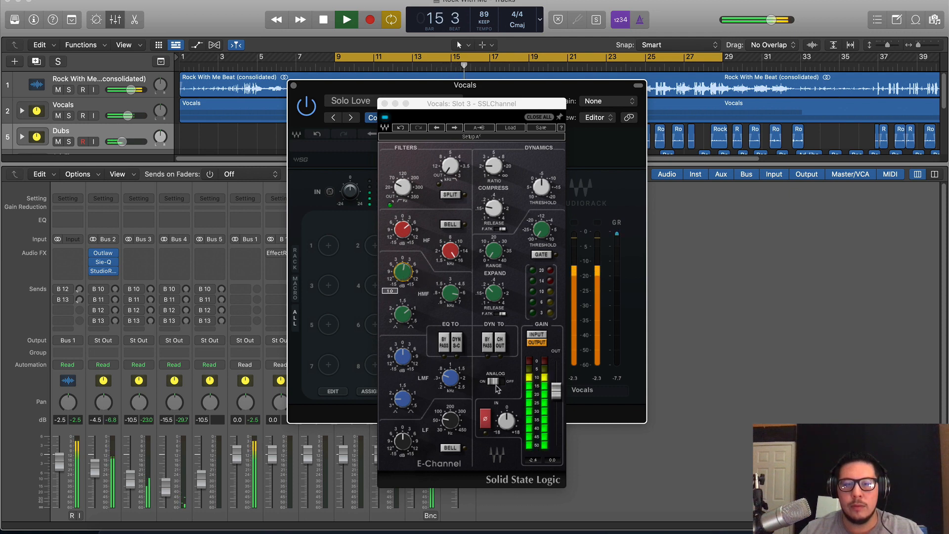
Sweep the LMF band with a boost to about 0.46 kHz and bring its gain down to a slight cut.
{"action": "left_click_drag", "start_coordinate": [454, 379], "coordinate": [454, 376]}
{"action": "left_click_drag", "start_coordinate": [403, 402], "coordinate": [403, 394]}
{"action": "left_click_drag", "start_coordinate": [403, 360], "coordinate": [403, 350]}
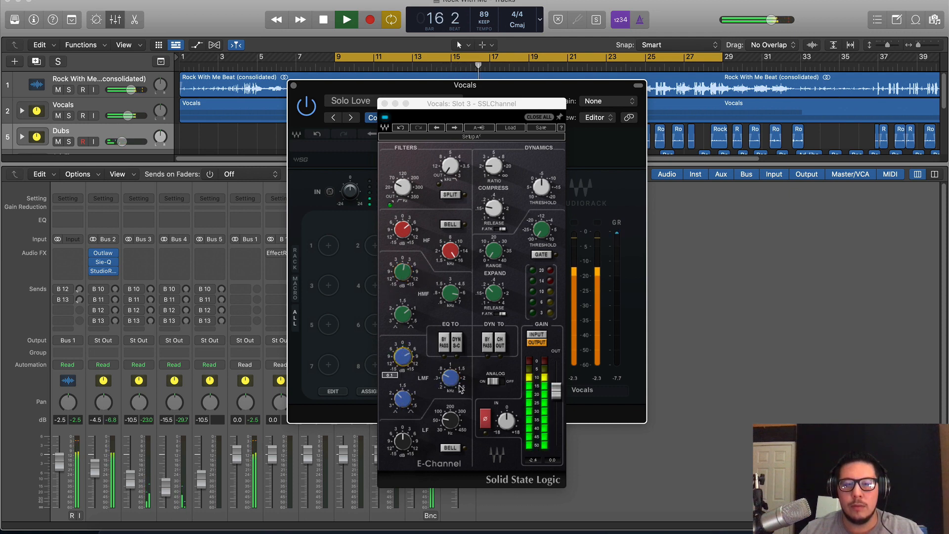
{"action": "left_click_drag", "start_coordinate": [454, 380], "coordinate": [453, 382]}
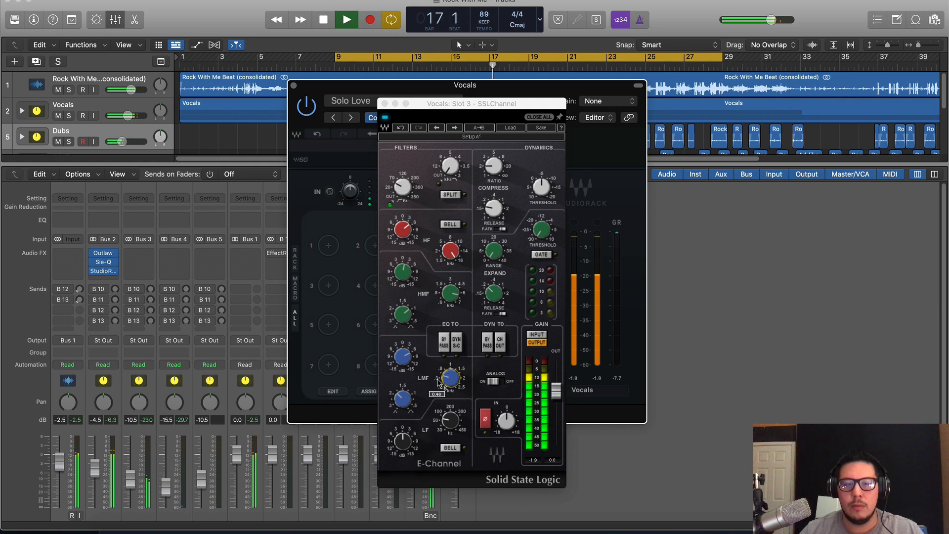
{"action": "left_click_drag", "start_coordinate": [404, 352], "coordinate": [404, 362]}
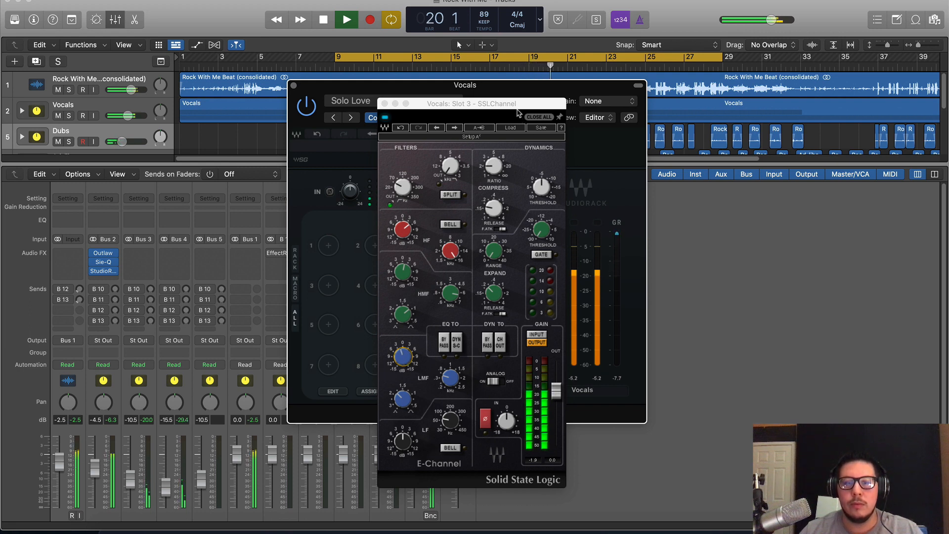
Stop playback, raise SSLChannel's high-pass filter to about 120 Hz, and close the plug-in window.
{"action": "left_click_drag", "start_coordinate": [516, 104], "coordinate": [503, 97]}
{"action": "key", "text": "space"}
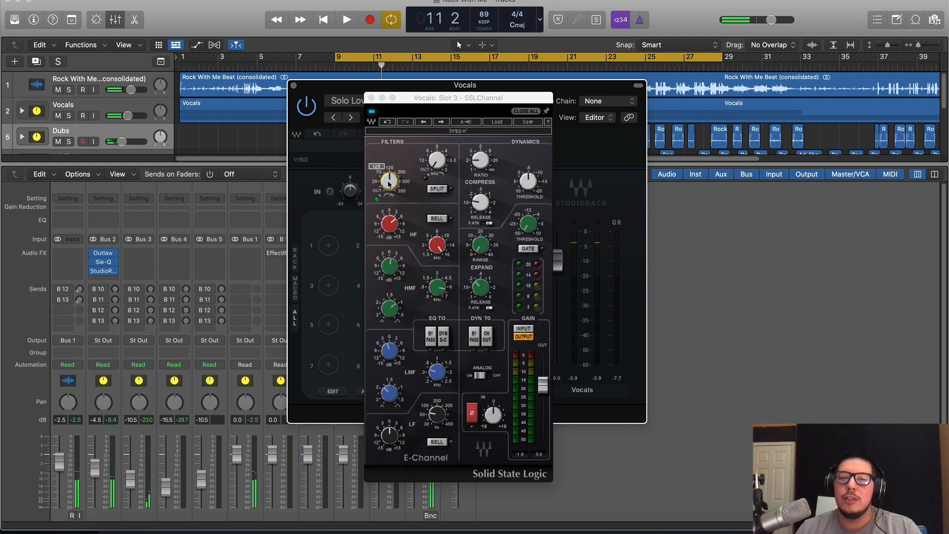
{"action": "left_click", "coordinate": [389, 224]}
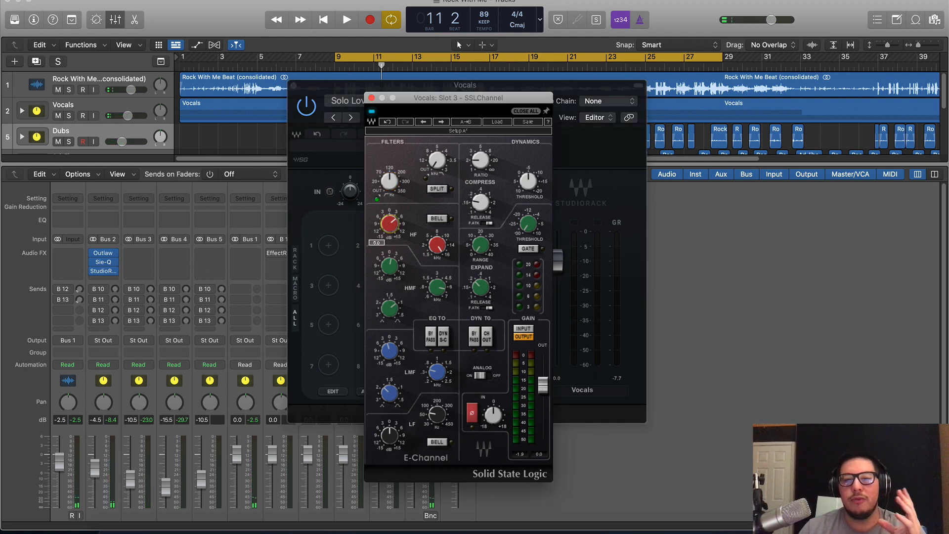
{"action": "left_click", "coordinate": [442, 289]}
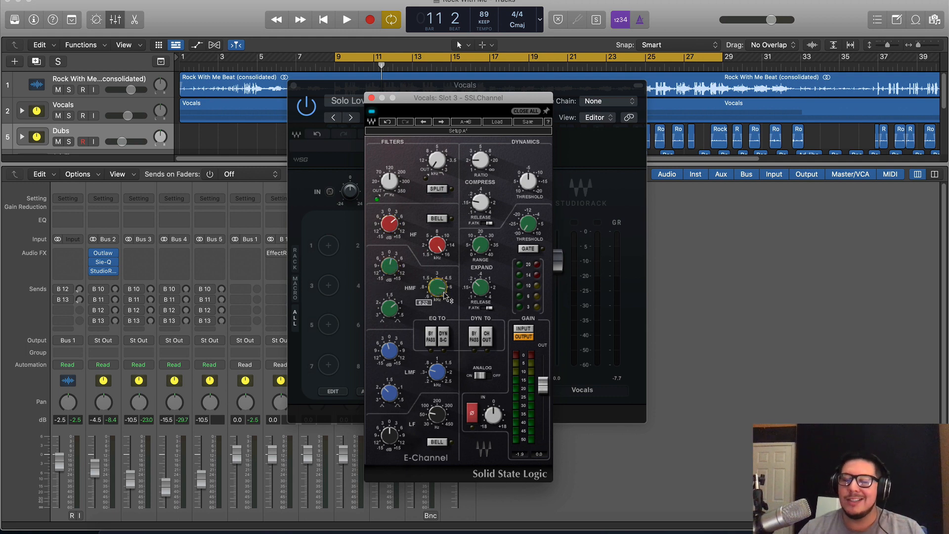
{"action": "left_click", "coordinate": [372, 98]}
Add the PuigTec EQP1A to the fourth rack slot and set its high frequency selector to 12.
{"action": "left_click", "coordinate": [447, 295]}
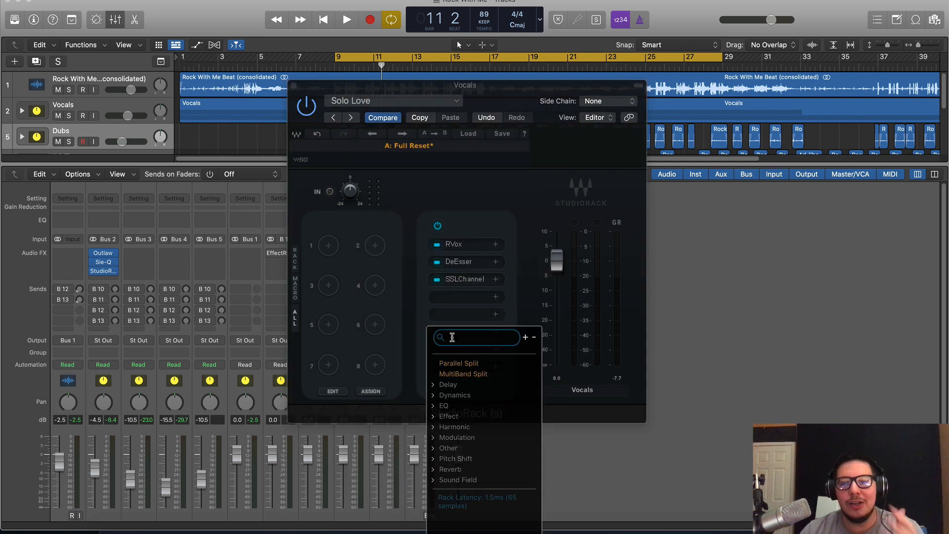
{"action": "type", "text": "pl"}
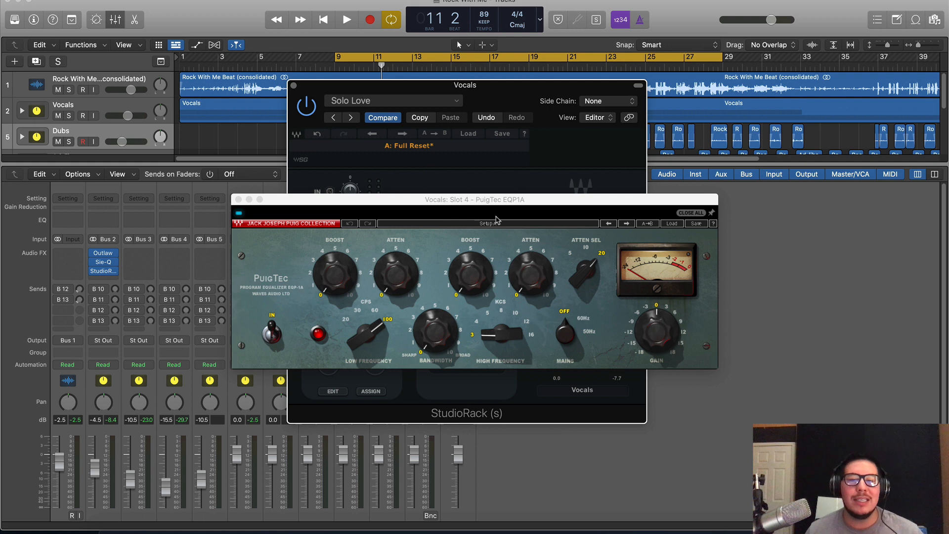
{"action": "left_click", "coordinate": [526, 323]}
During playback, set PuigTec's low boost to 3.0 and high boost to 5.5, attenuate both ranges slightly, and close its window.
{"action": "mouse_move", "coordinate": [339, 275]}
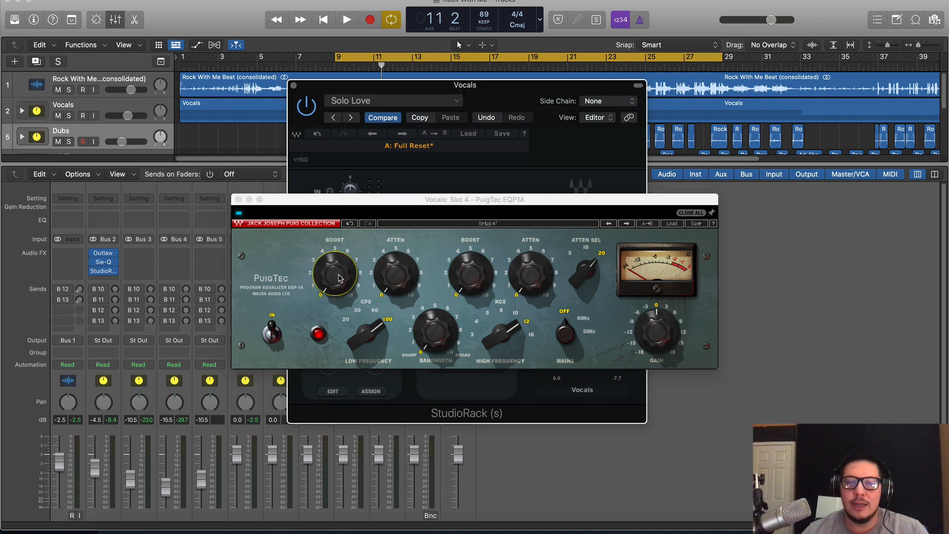
{"action": "key", "text": "space"}
{"action": "mouse_move", "coordinate": [339, 277]}
{"action": "left_mouse_down"}
{"action": "mouse_move", "coordinate": [339, 237]}
{"action": "mouse_move", "coordinate": [339, 262]}
{"action": "left_mouse_up"}
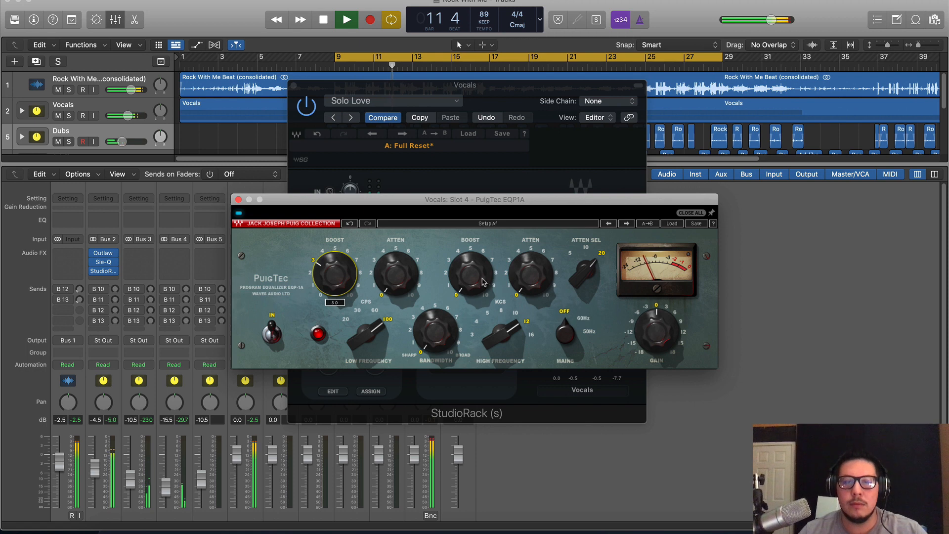
{"action": "mouse_move", "coordinate": [470, 273]}
{"action": "left_mouse_down"}
{"action": "mouse_move", "coordinate": [470, 237]}
{"action": "mouse_move", "coordinate": [470, 257]}
{"action": "left_mouse_up"}
{"action": "left_click_drag", "start_coordinate": [525, 287], "coordinate": [525, 276]}
{"action": "left_click_drag", "start_coordinate": [395, 274], "coordinate": [396, 271]}
{"action": "key", "text": "space"}
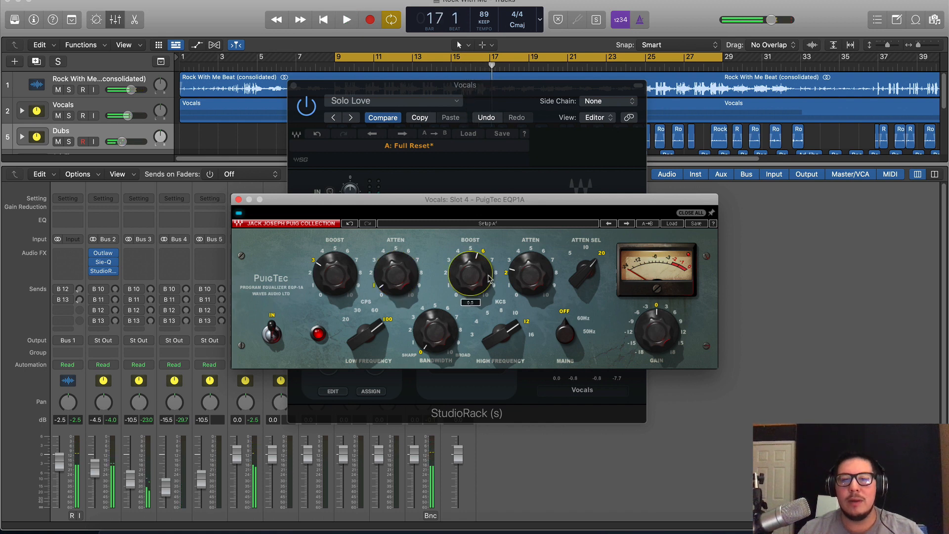
{"action": "mouse_move", "coordinate": [484, 288]}
{"action": "mouse_move", "coordinate": [525, 283]}
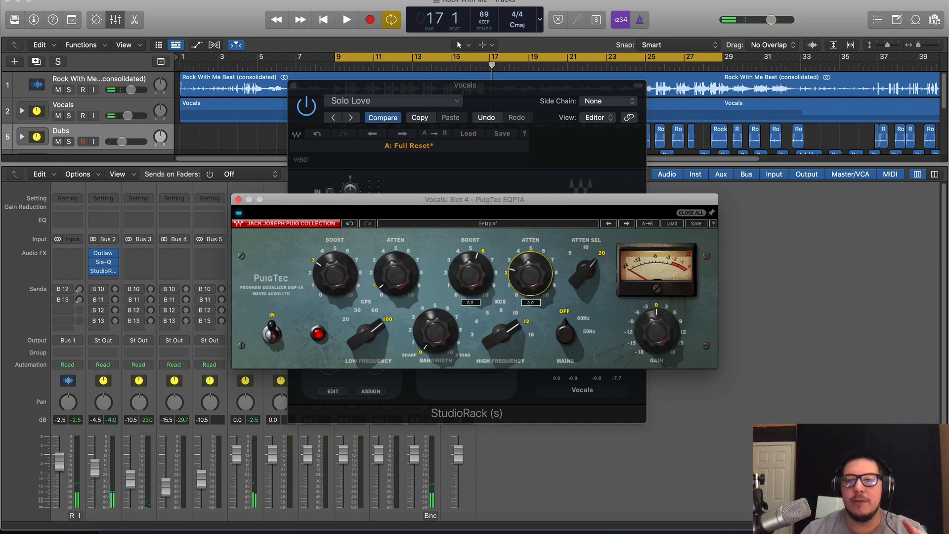
{"action": "left_click", "coordinate": [239, 200]}
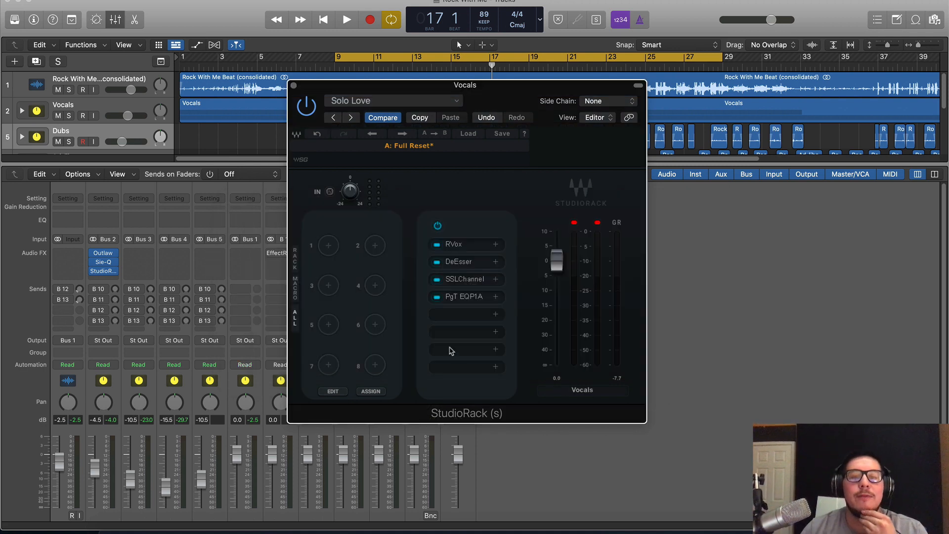
Add the F6-RTA equalizer to the fifth StudioRack slot.
{"action": "left_click", "coordinate": [466, 314]}
{"action": "left_click", "coordinate": [469, 388]}
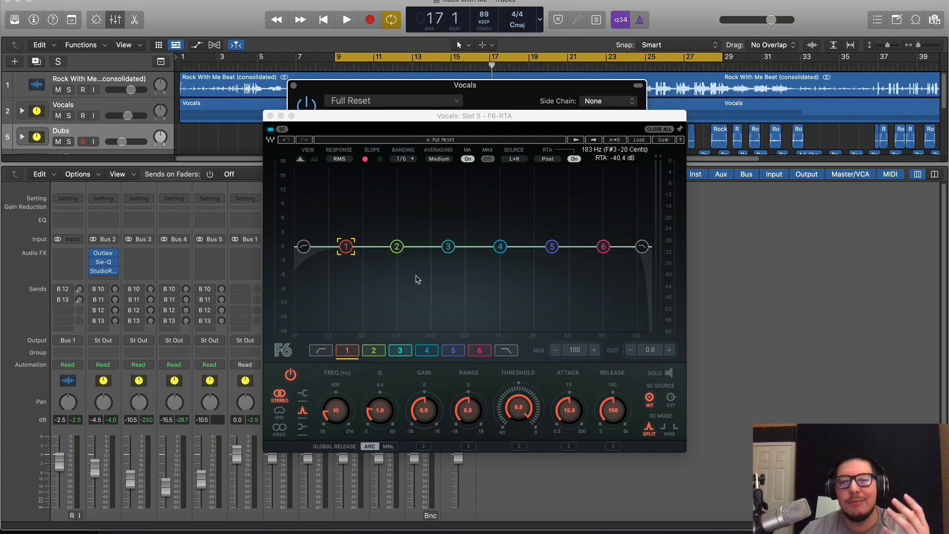
Boost F6 band 2 by about 8.9 dB, solo it during playback, and sweep its frequency to 411 Hz.
{"action": "left_click", "coordinate": [397, 246]}
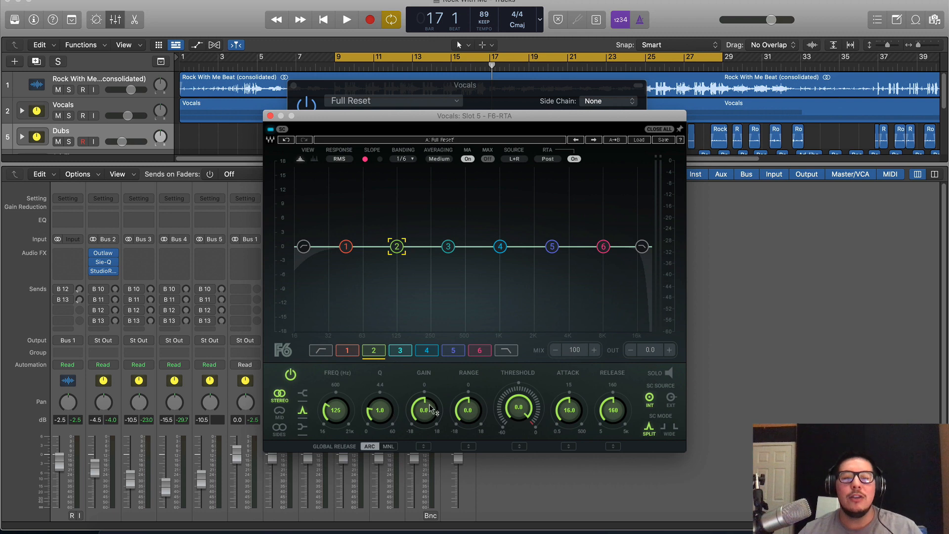
{"action": "left_click_drag", "start_coordinate": [425, 411], "coordinate": [336, 389]}
{"action": "left_click", "coordinate": [669, 374]}
{"action": "key", "text": "space"}
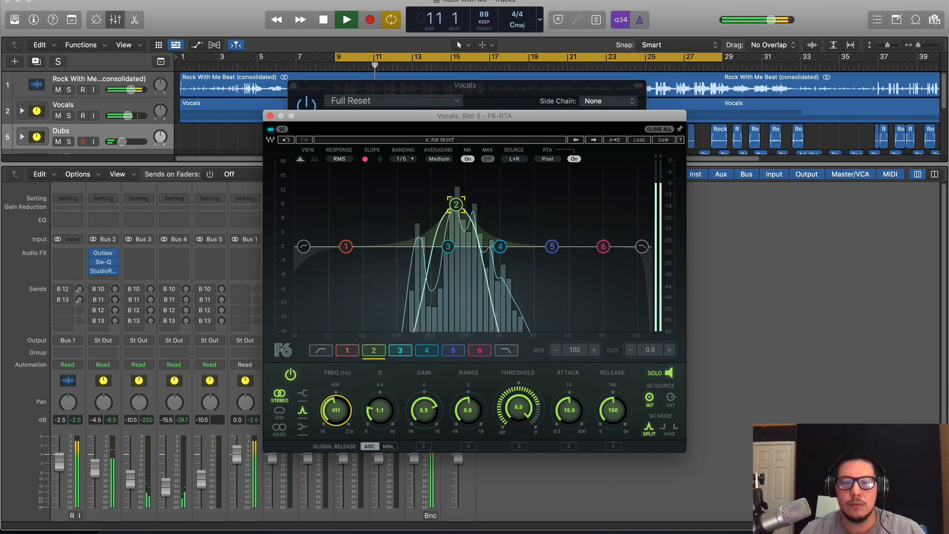
Unsolo band 2 and set its gain to -1.5, range to -1.9, threshold to -9.6, attack to 4.0 and release to 16.
{"action": "left_click", "coordinate": [654, 373]}
{"action": "left_click_drag", "start_coordinate": [424, 410], "coordinate": [504, 426]}
{"action": "left_click_drag", "start_coordinate": [572, 419], "coordinate": [612, 427]}
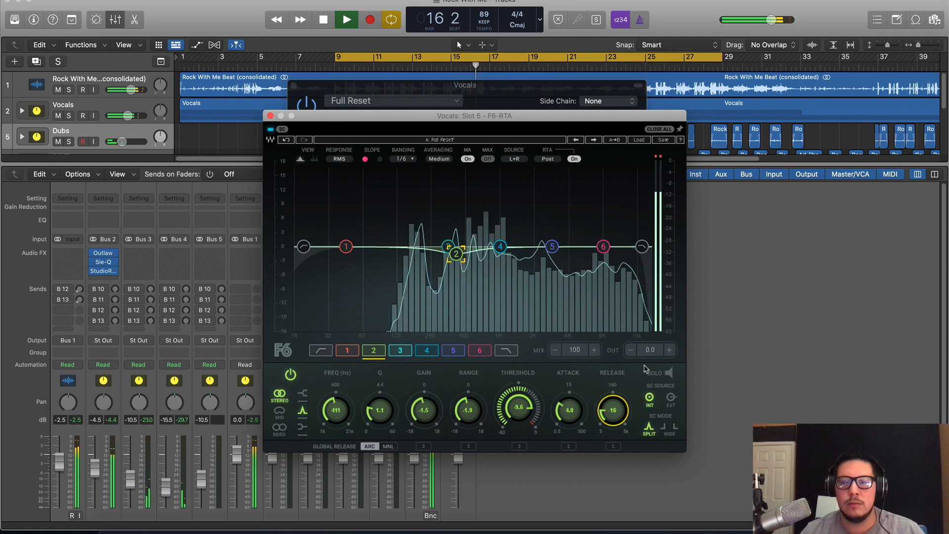
{"action": "key", "text": "space"}
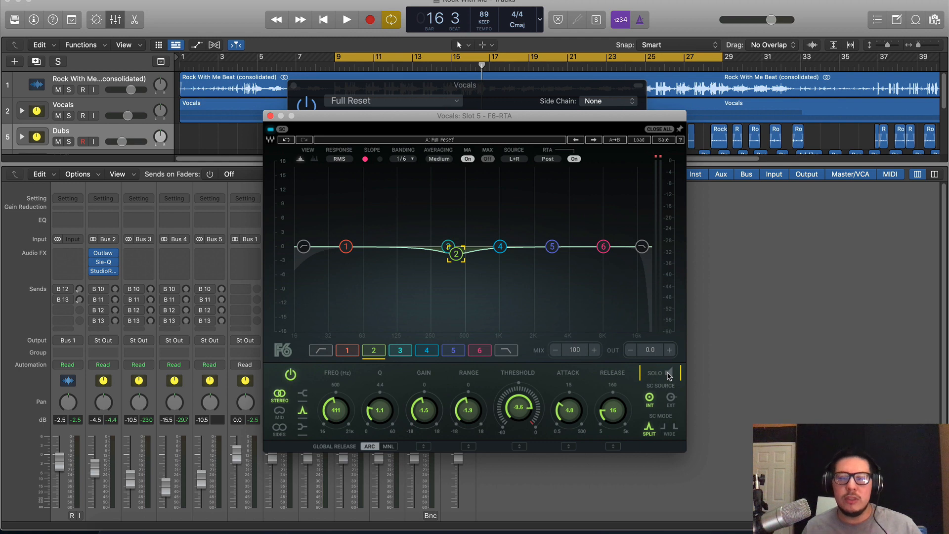
Make F6 band 6 a high shelf with 5.0 dB gain and Q 0.9 at about 5.7 kHz, auditioning it in solo.
{"action": "left_click", "coordinate": [602, 246]}
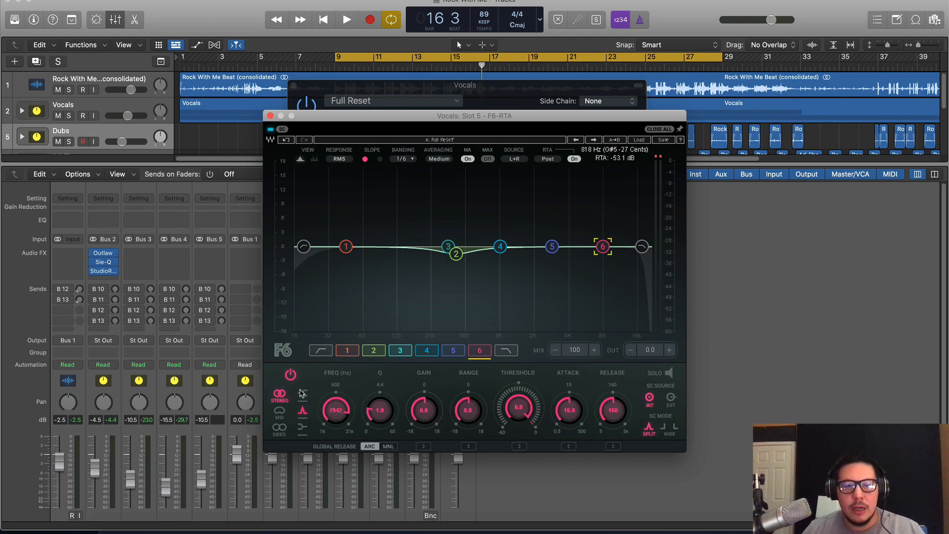
{"action": "scroll", "coordinate": [414, 407], "scroll_direction": "up", "scroll_amount": 5}
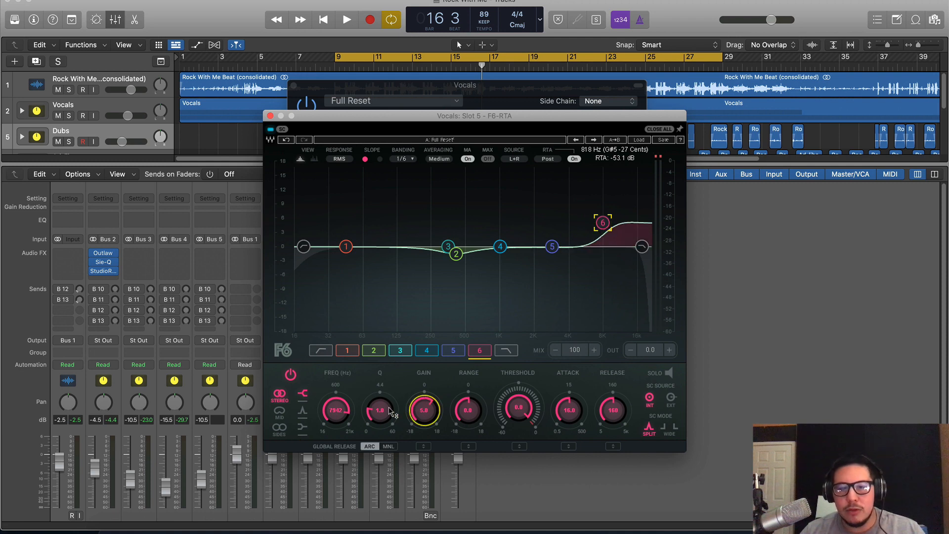
{"action": "scroll", "coordinate": [389, 407], "scroll_direction": "down", "scroll_amount": 1}
{"action": "scroll", "coordinate": [335, 408], "scroll_direction": "down", "scroll_amount": 3}
{"action": "key", "text": "space"}
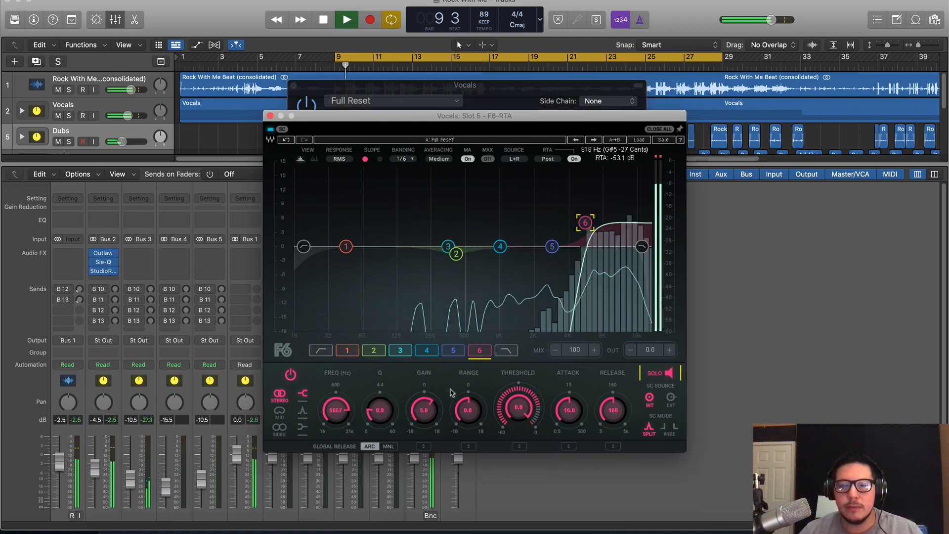
{"action": "left_click", "coordinate": [670, 374]}
{"action": "key", "text": "space"}
Set band 6's gain to 1.5, range to 1.4, attack to 4.2 and release to 20.
{"action": "mouse_move", "coordinate": [472, 411]}
{"action": "left_mouse_down"}
{"action": "mouse_move", "coordinate": [426, 413]}
{"action": "mouse_move", "coordinate": [425, 425]}
{"action": "mouse_move", "coordinate": [475, 409]}
{"action": "left_mouse_up"}
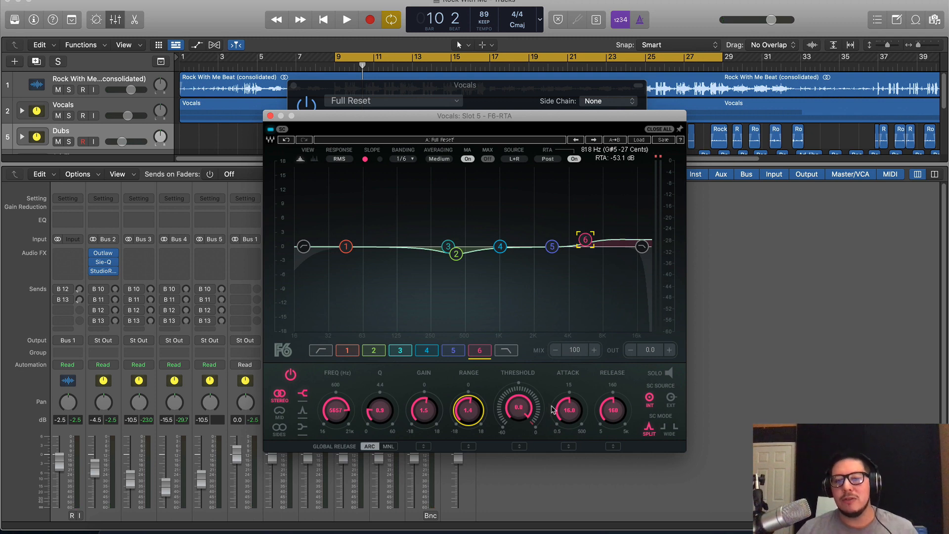
{"action": "left_click_drag", "start_coordinate": [567, 417], "coordinate": [612, 424]}
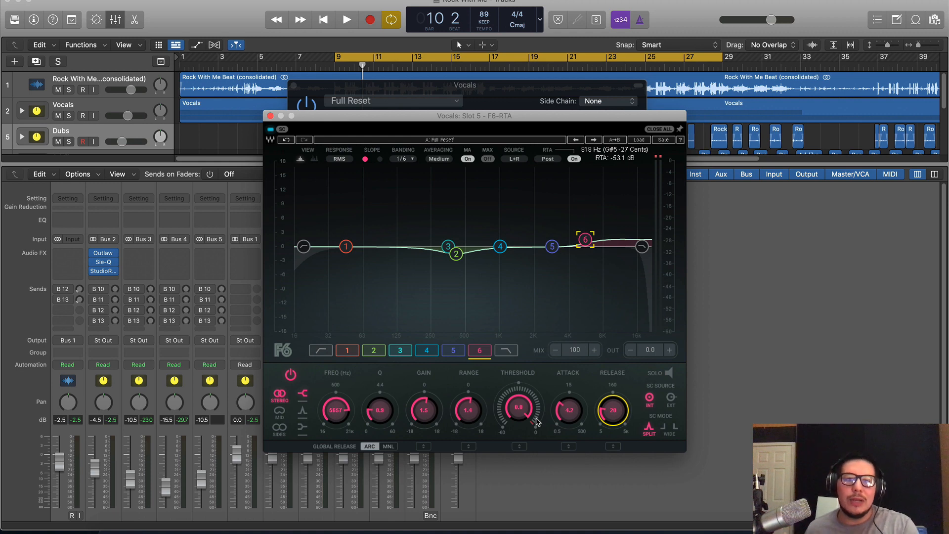
During playback, raise the F6 high-pass filter to 139 Hz and lower band 6's threshold to -7.8.
{"action": "key", "text": "space"}
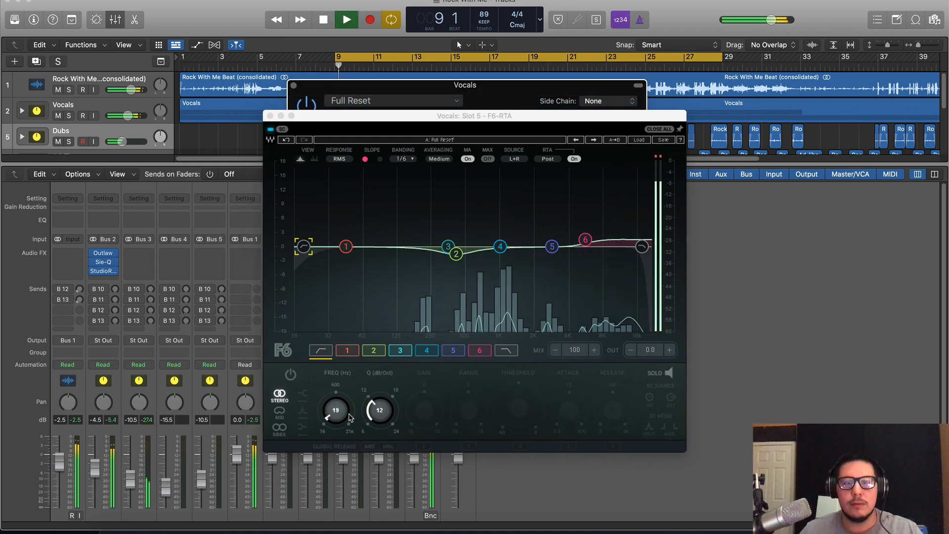
{"action": "left_click_drag", "start_coordinate": [337, 425], "coordinate": [340, 421]}
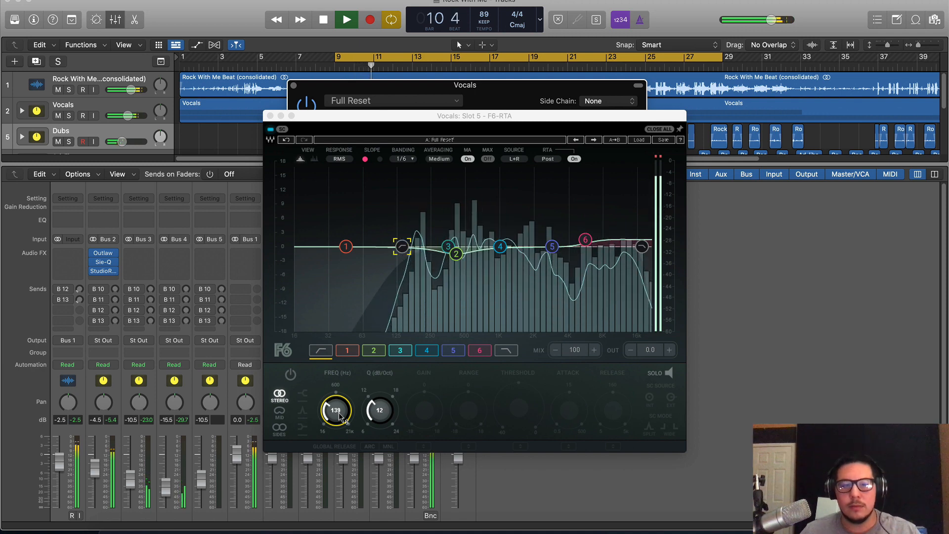
{"action": "left_click", "coordinate": [586, 242]}
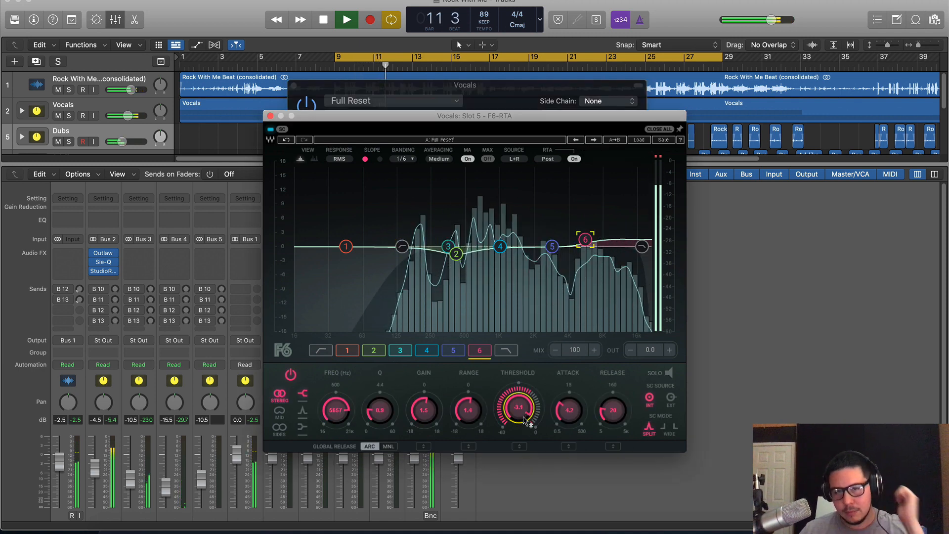
{"action": "left_click_drag", "start_coordinate": [529, 418], "coordinate": [525, 412]}
{"action": "key", "text": "space"}
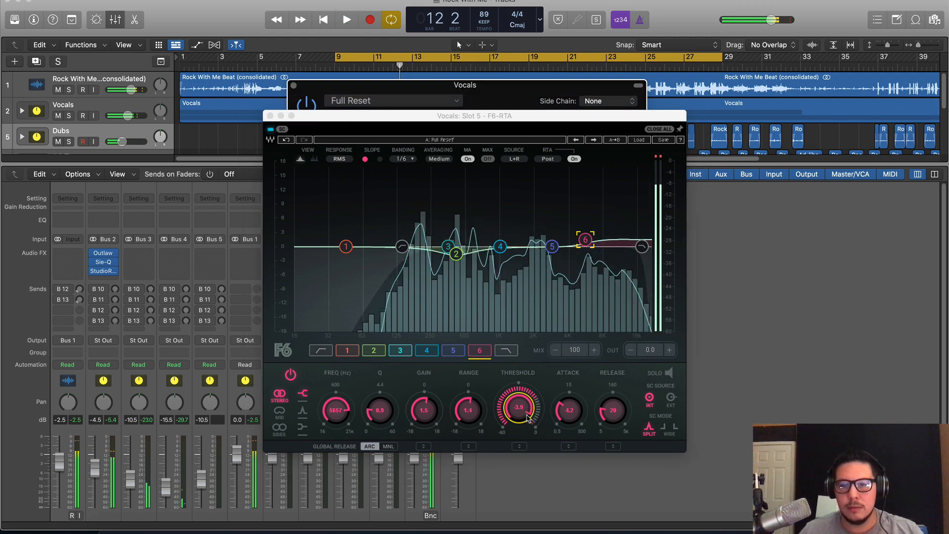
{"action": "key", "text": "space"}
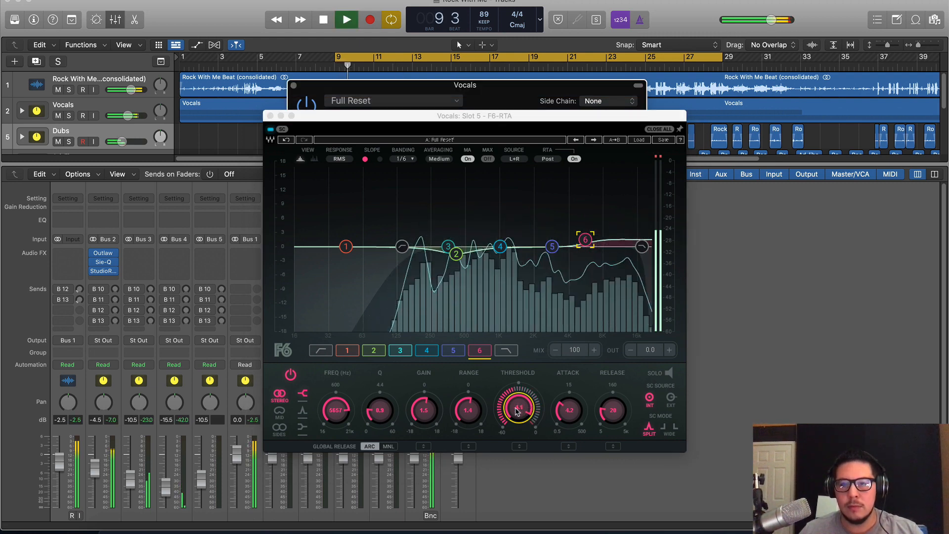
{"action": "left_click_drag", "start_coordinate": [516, 411], "coordinate": [521, 423]}
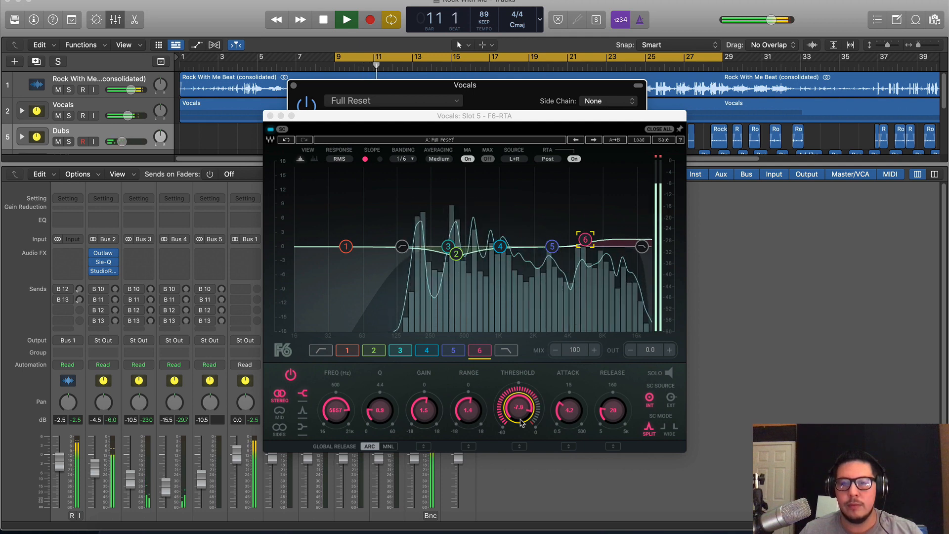
Audition F6 band 6 briefly in solo, stop playback and close the F6 window.
{"action": "left_click", "coordinate": [675, 375]}
{"action": "left_click", "coordinate": [675, 375]}
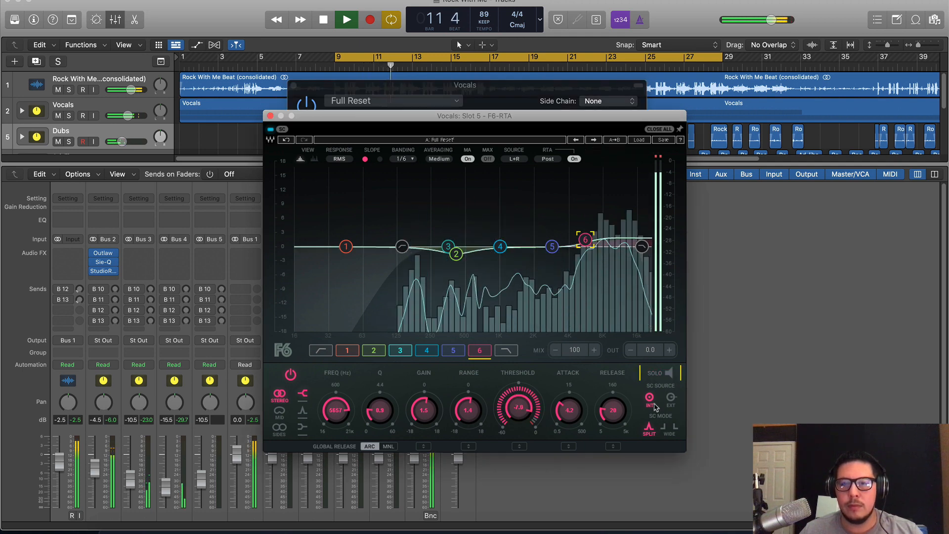
{"action": "key", "text": "space"}
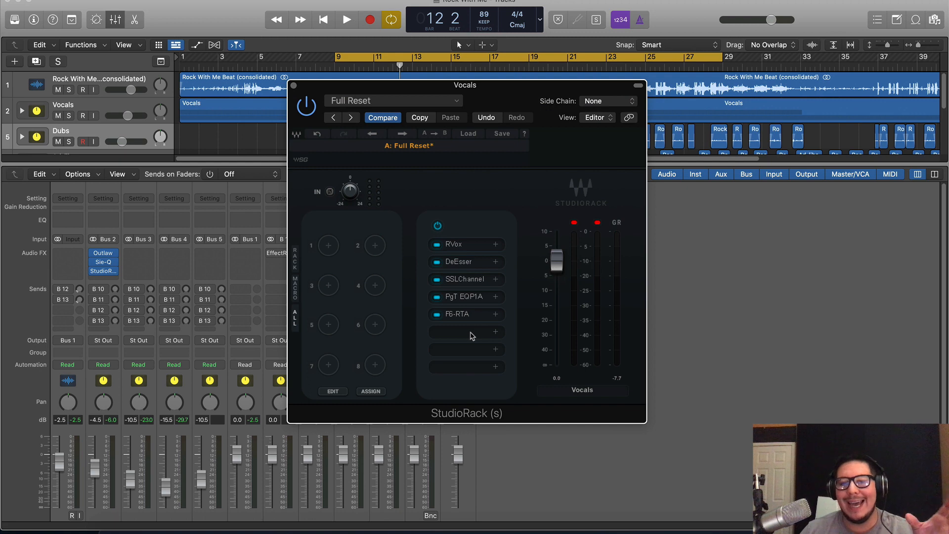
Add the H-Comp compressor to slot 6 of the Vocals StudioRack chain.
{"action": "left_click", "coordinate": [470, 335]}
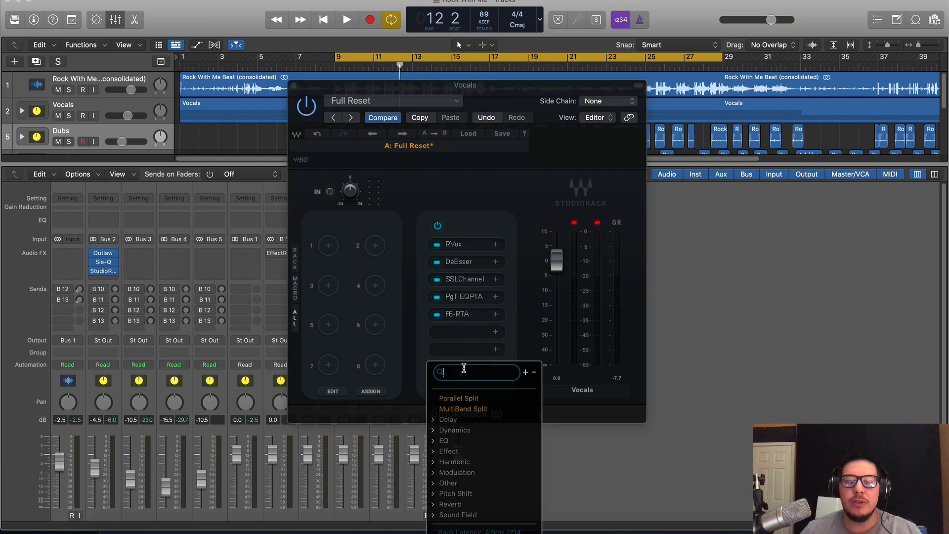
{"action": "type", "text": "h"}
{"action": "scroll", "coordinate": [470, 387], "scroll_direction": "down", "scroll_amount": 1}
{"action": "left_click", "coordinate": [494, 415]}
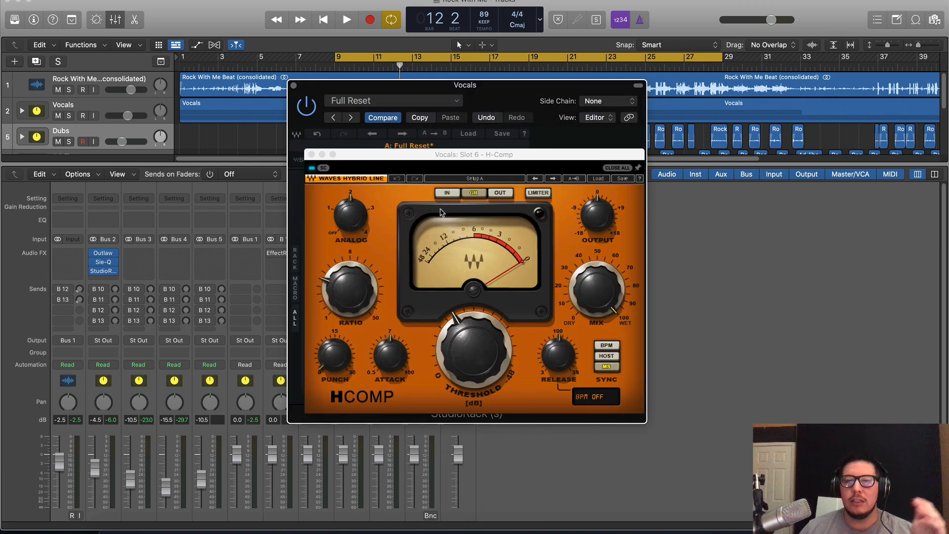
Adjust H-Comp's analog, punch, attack and release controls, checking the ratio along the way.
{"action": "left_click", "coordinate": [349, 217]}
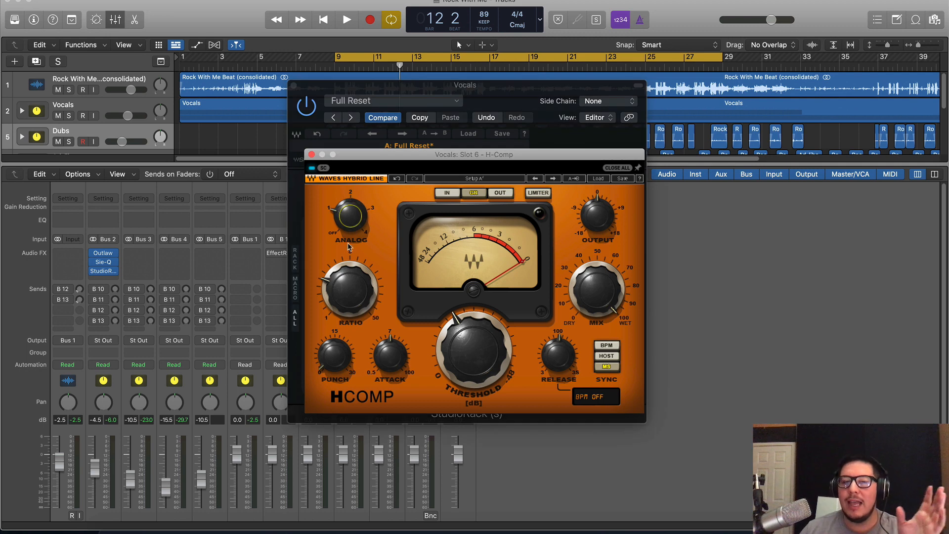
{"action": "left_click", "coordinate": [349, 289]}
{"action": "left_click", "coordinate": [335, 353]}
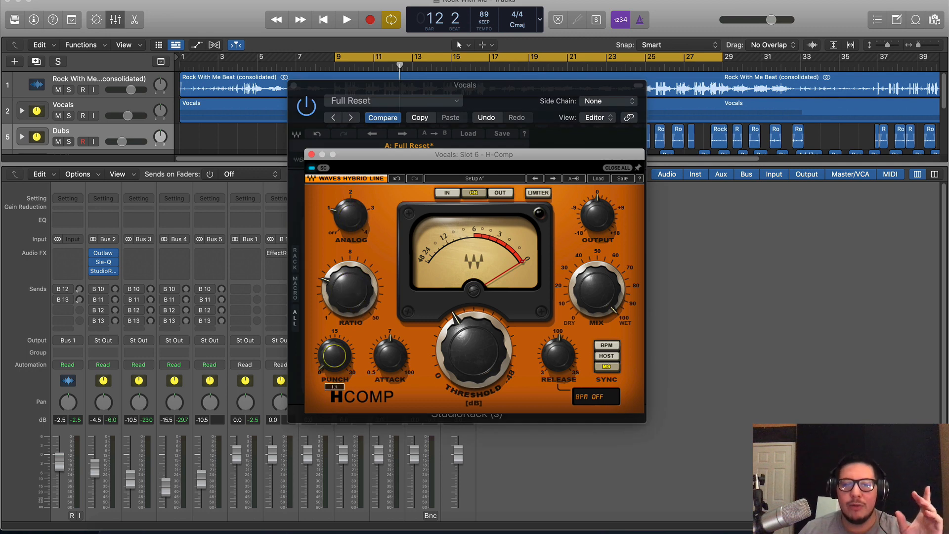
{"action": "left_click", "coordinate": [390, 355]}
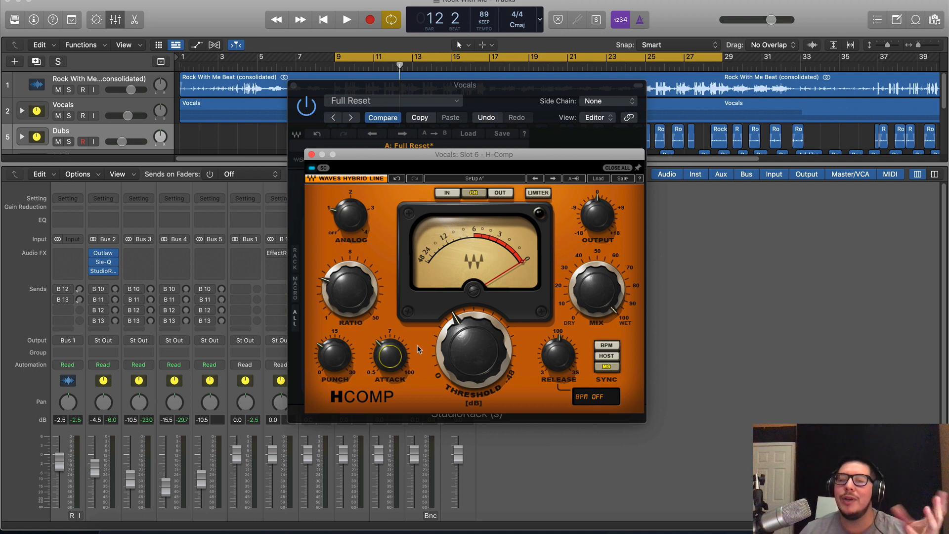
{"action": "left_click", "coordinate": [550, 357]}
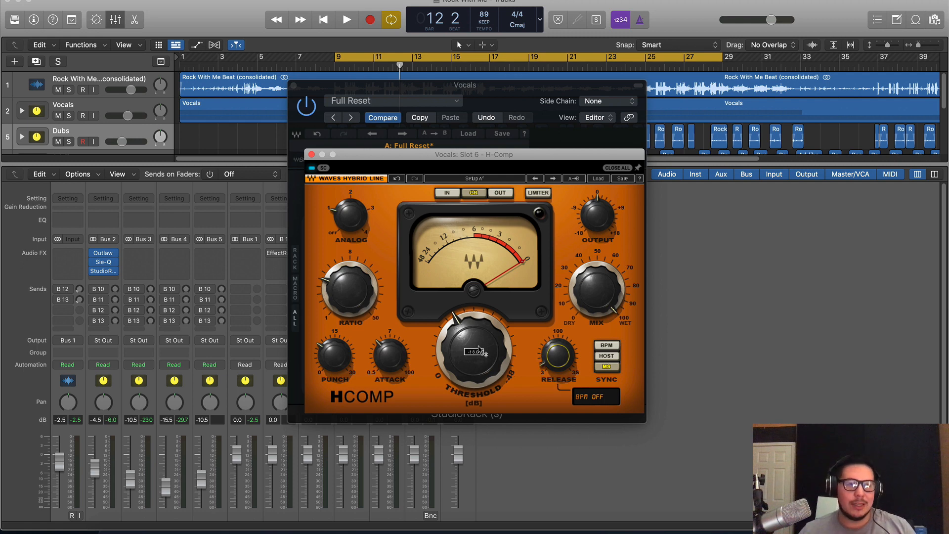
Set H-Comp's threshold to -12.0 while playing the song, stop playback and close the compressor's window.
{"action": "key", "text": "space"}
{"action": "mouse_move", "coordinate": [478, 349]}
{"action": "left_mouse_down"}
{"action": "mouse_move", "coordinate": [478, 375]}
{"action": "mouse_move", "coordinate": [478, 299]}
{"action": "mouse_move", "coordinate": [478, 374]}
{"action": "mouse_move", "coordinate": [478, 349]}
{"action": "left_mouse_up"}
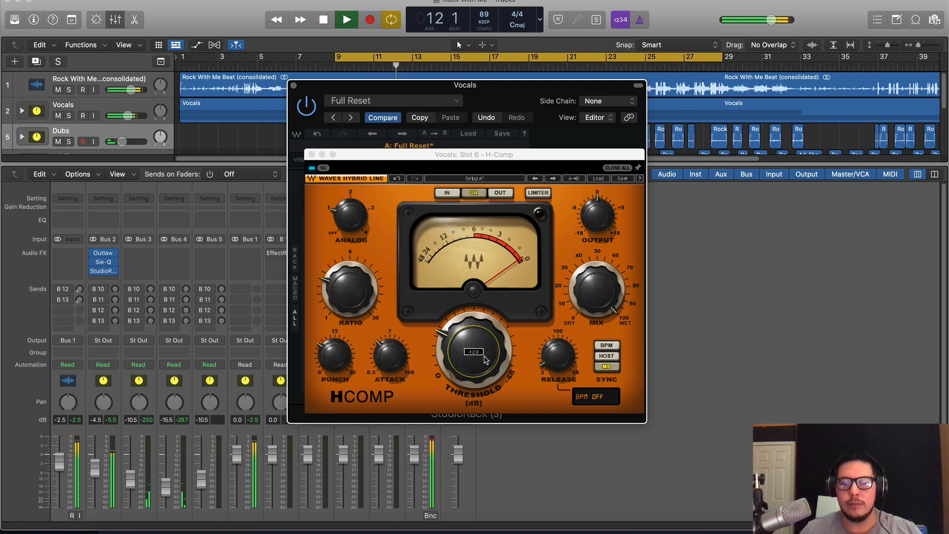
{"action": "key", "text": "space"}
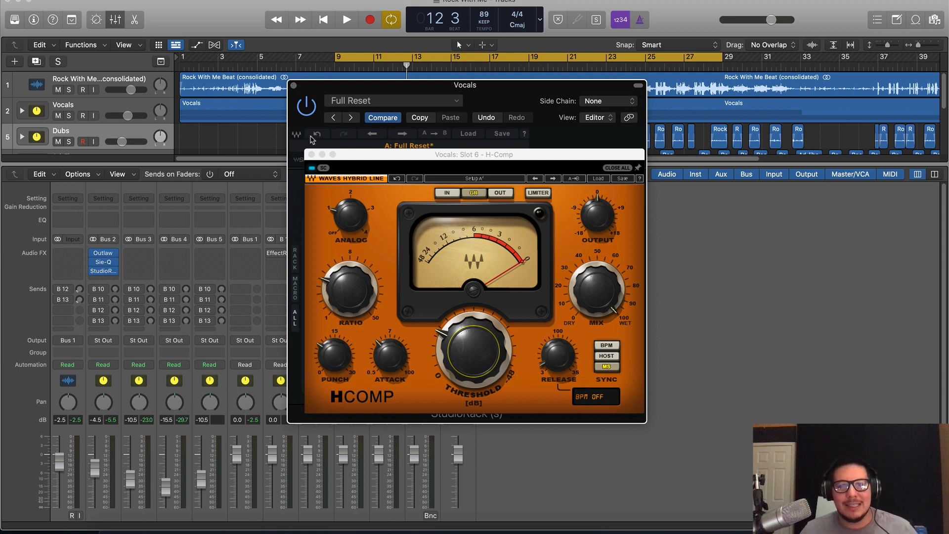
{"action": "left_click", "coordinate": [311, 155]}
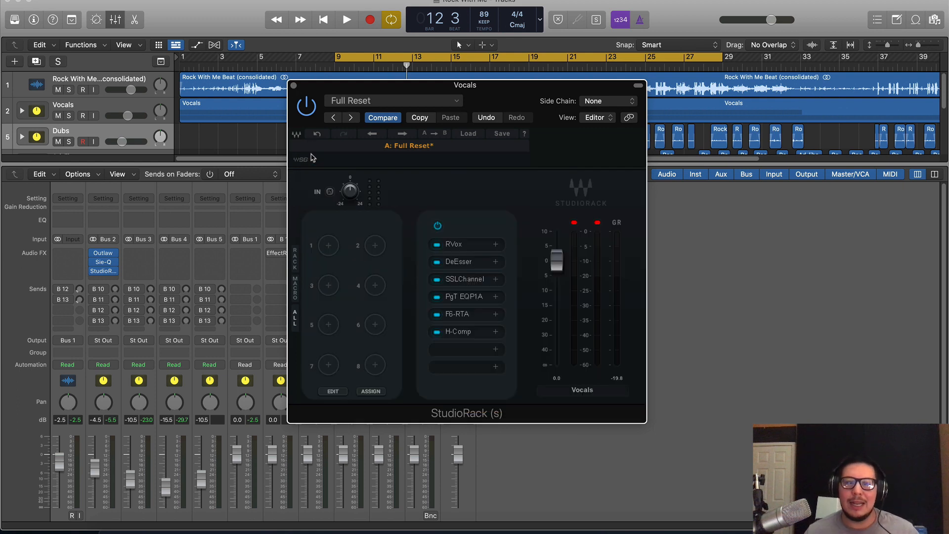
Add CLA-2A to StudioRack slot 7 and load its Full Reset preset.
{"action": "left_click", "coordinate": [458, 351]}
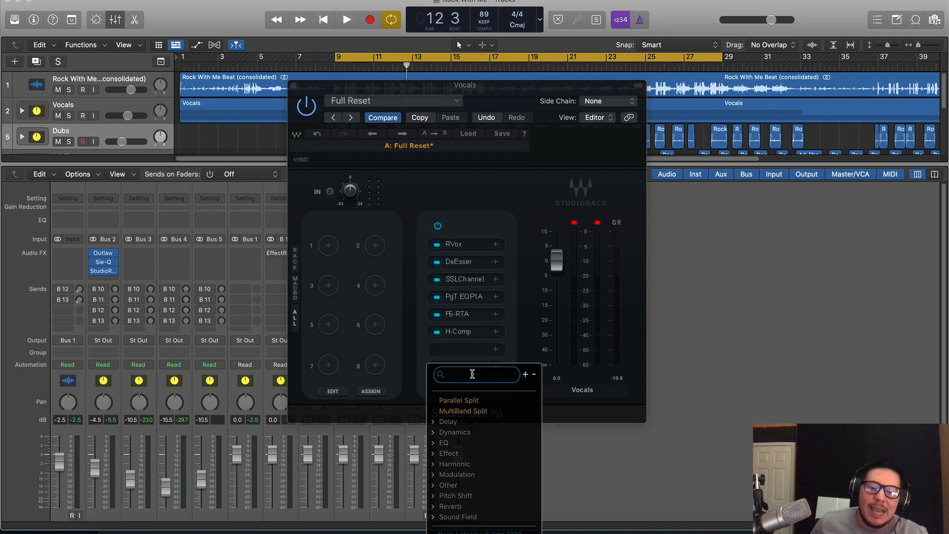
{"action": "type", "text": "C"}
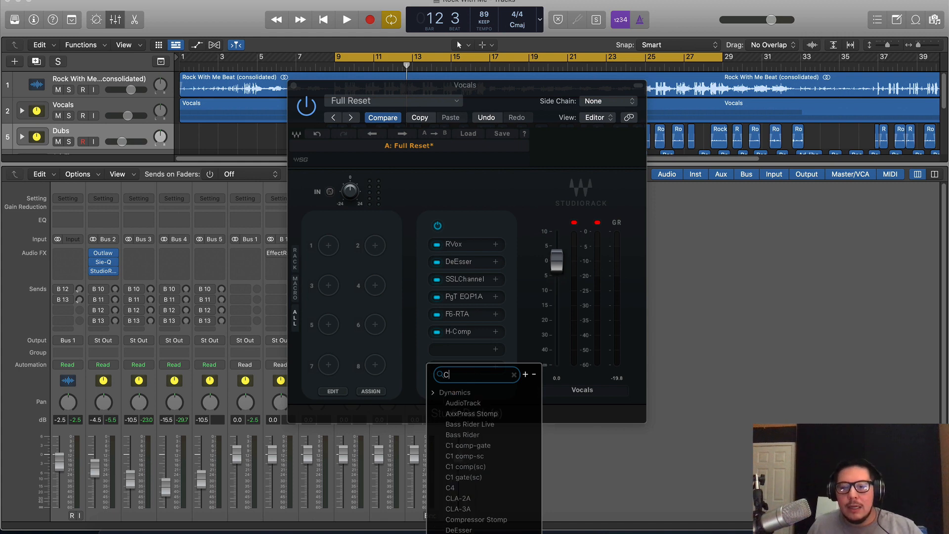
{"action": "left_click", "coordinate": [458, 498]}
{"action": "left_click", "coordinate": [603, 227]}
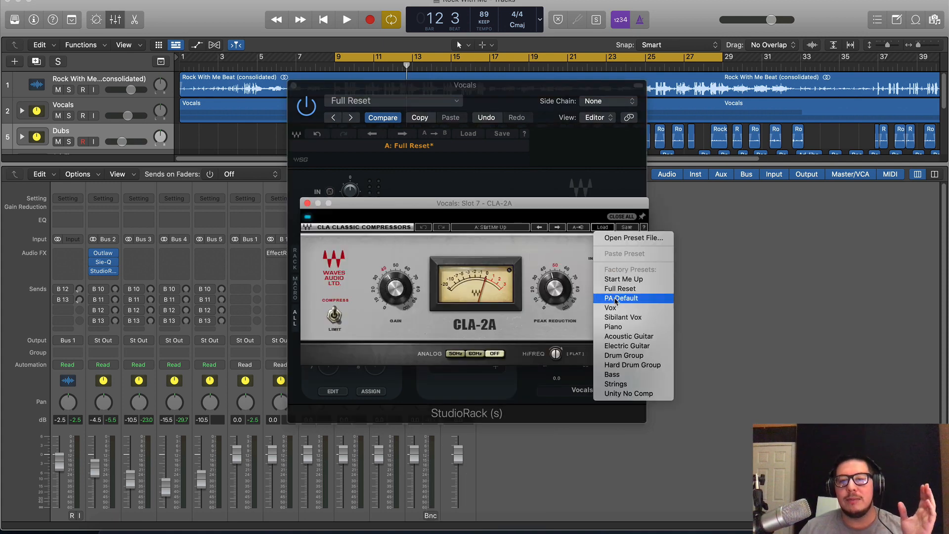
{"action": "left_click", "coordinate": [624, 290]}
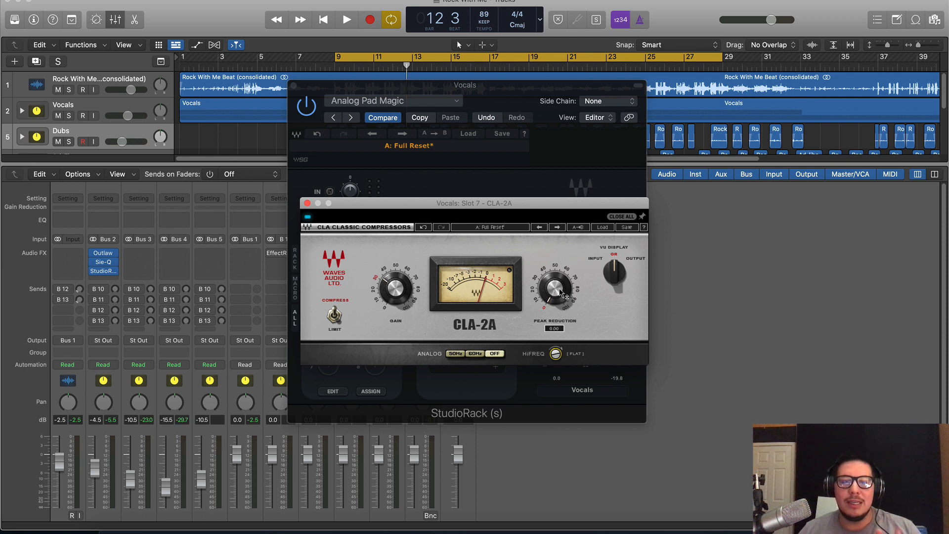
Set CLA-2A's peak reduction to about 42.6 during playback and close its window.
{"action": "key", "text": "space"}
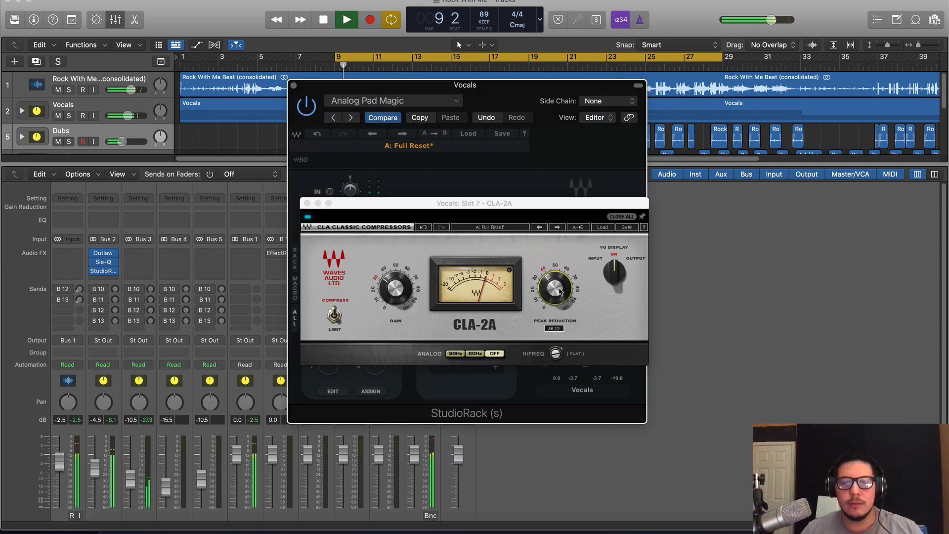
{"action": "scroll", "coordinate": [560, 292], "scroll_direction": "up", "scroll_amount": 5}
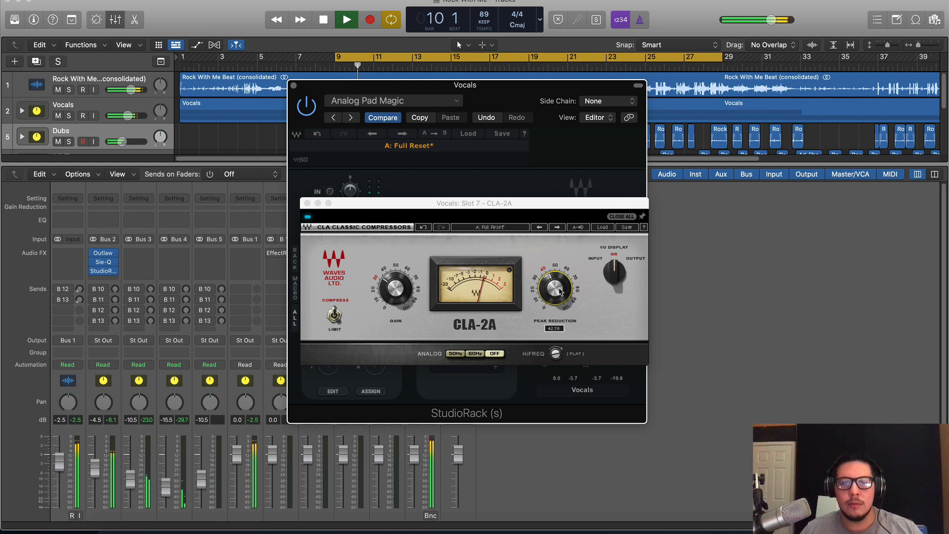
{"action": "scroll", "coordinate": [559, 291], "scroll_direction": "down", "scroll_amount": 1}
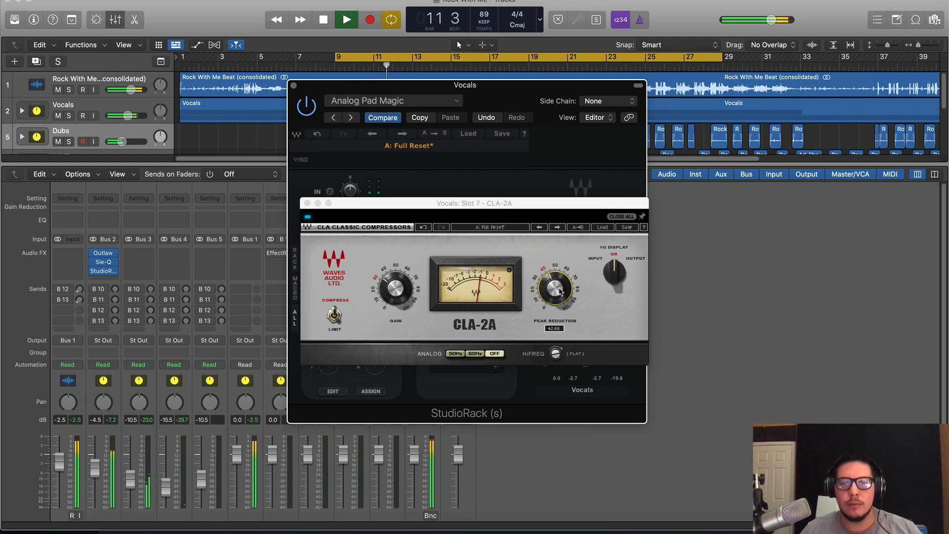
{"action": "scroll", "coordinate": [560, 292], "scroll_direction": "down", "scroll_amount": 1}
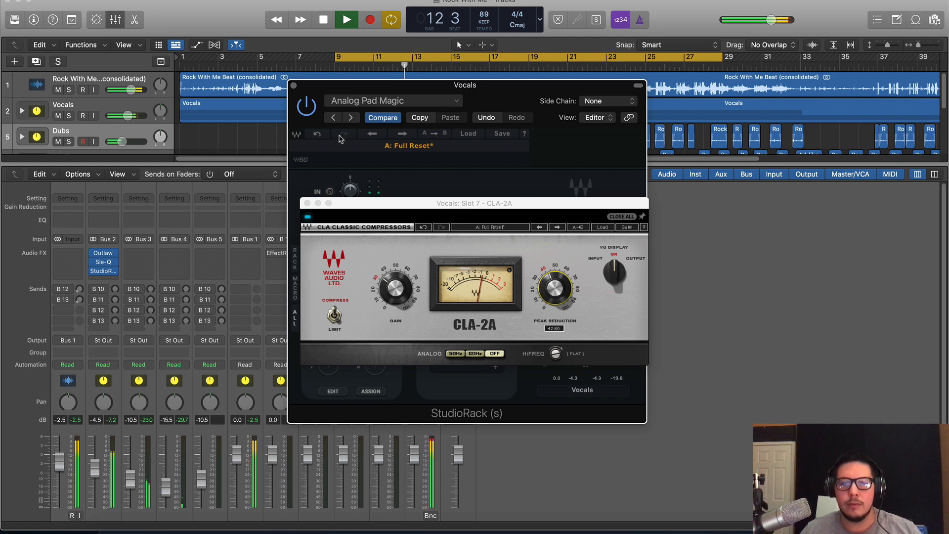
{"action": "left_click", "coordinate": [307, 203]}
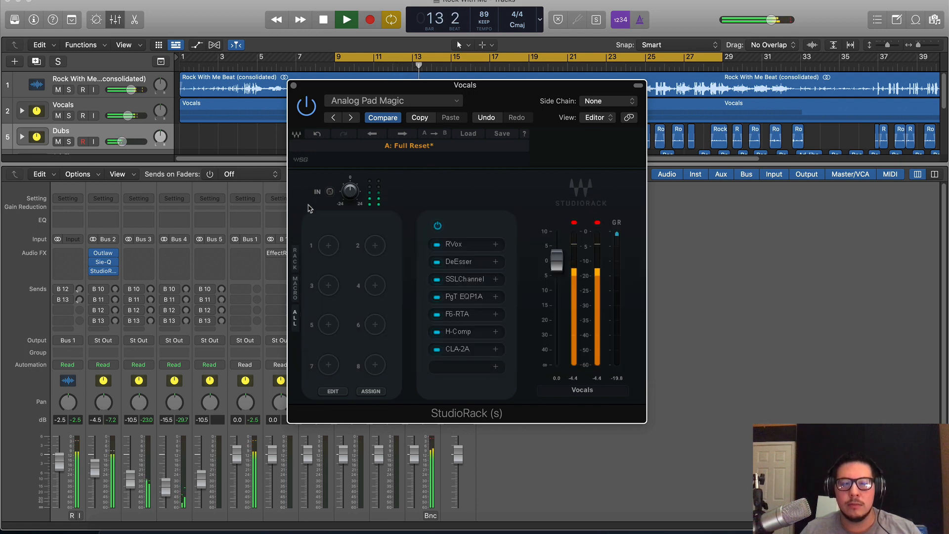
Add the Waves Tune Real-Time pitch plug-in to StudioRack slot 8.
{"action": "left_click", "coordinate": [460, 371]}
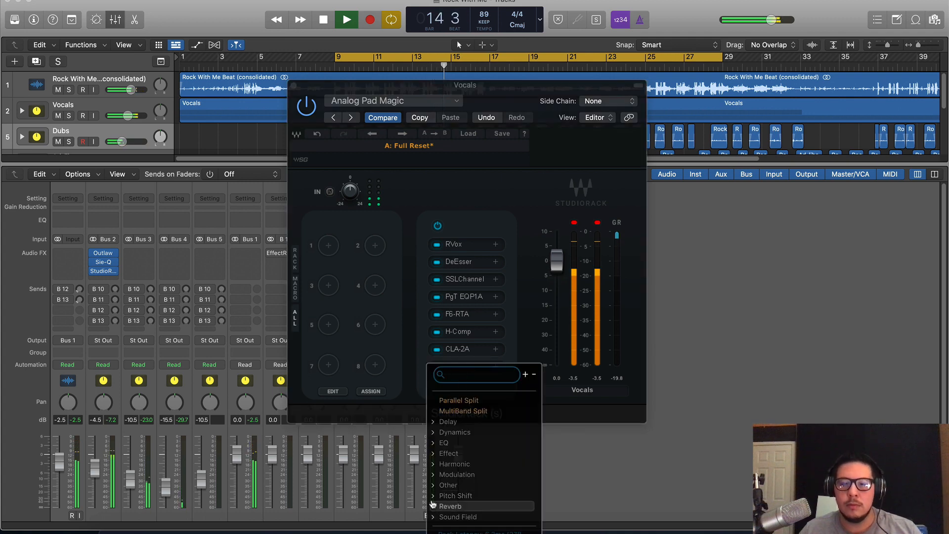
{"action": "left_click", "coordinate": [489, 496]}
{"action": "scroll", "coordinate": [492, 487], "scroll_direction": "down", "scroll_amount": 5}
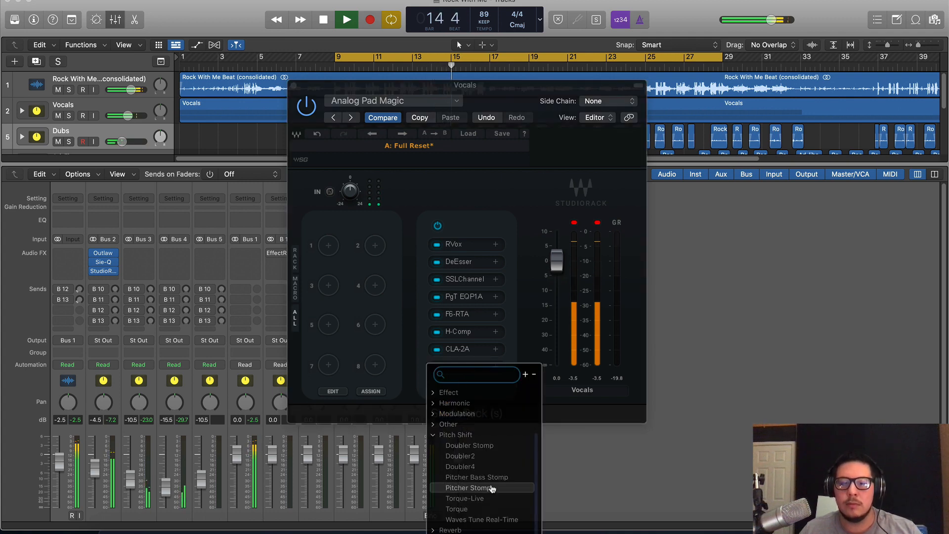
{"action": "left_click", "coordinate": [495, 521]}
Set Waves Tune Real-Time to F Natural Minor with a note transition of 41.5 ms and a speed of 32.5 ms.
{"action": "left_click", "coordinate": [567, 421]}
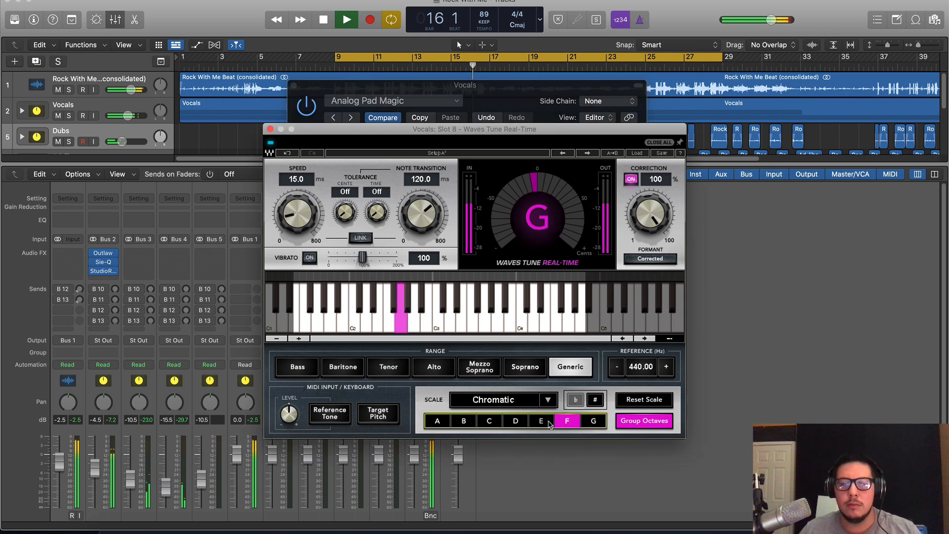
{"action": "left_click", "coordinate": [517, 420]}
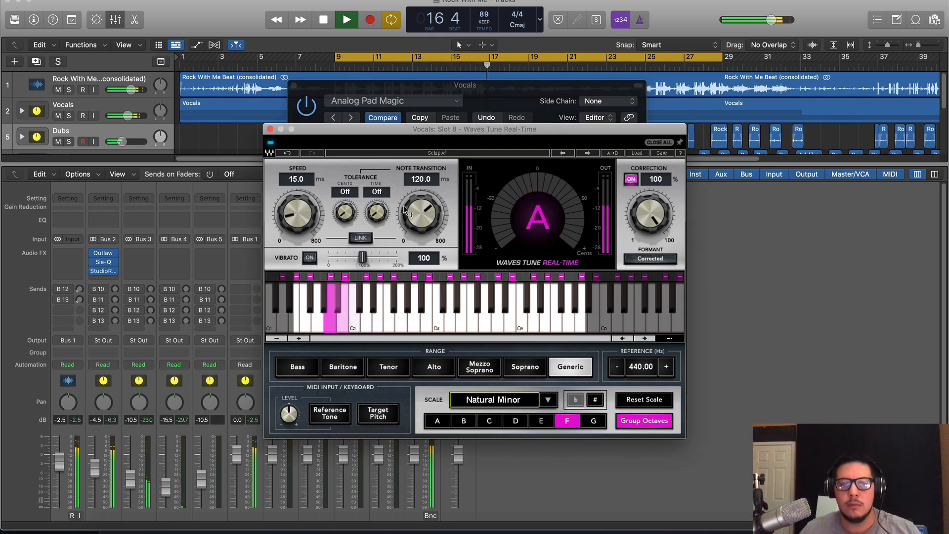
{"action": "left_click_drag", "start_coordinate": [424, 210], "coordinate": [426, 187]}
{"action": "mouse_move", "coordinate": [298, 213]}
{"action": "left_mouse_down"}
{"action": "mouse_move", "coordinate": [298, 196]}
{"action": "mouse_move", "coordinate": [293, 219]}
{"action": "left_mouse_up"}
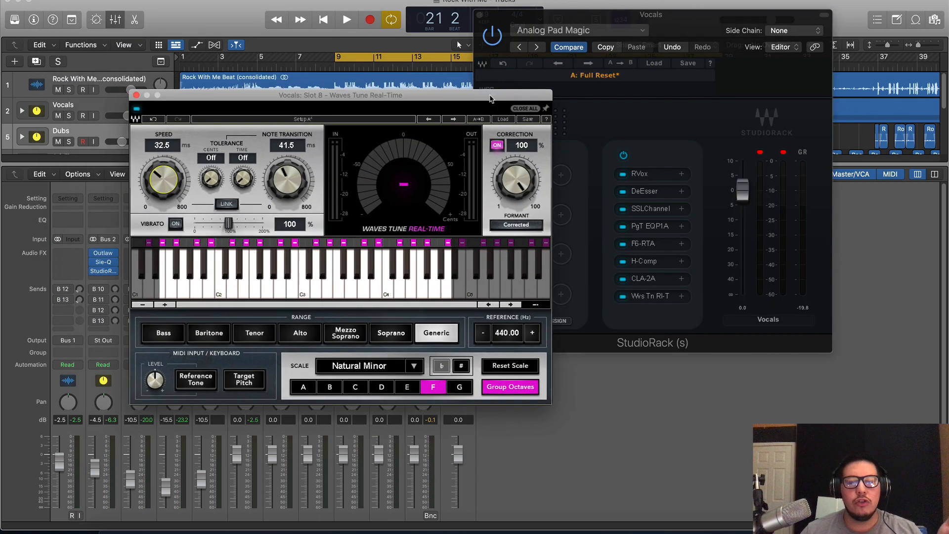
Close the Waves Tune Real-Time window and bypass the whole StudioRack chain to hear the unprocessed vocals.
{"action": "left_click_drag", "start_coordinate": [491, 98], "coordinate": [672, 156]}
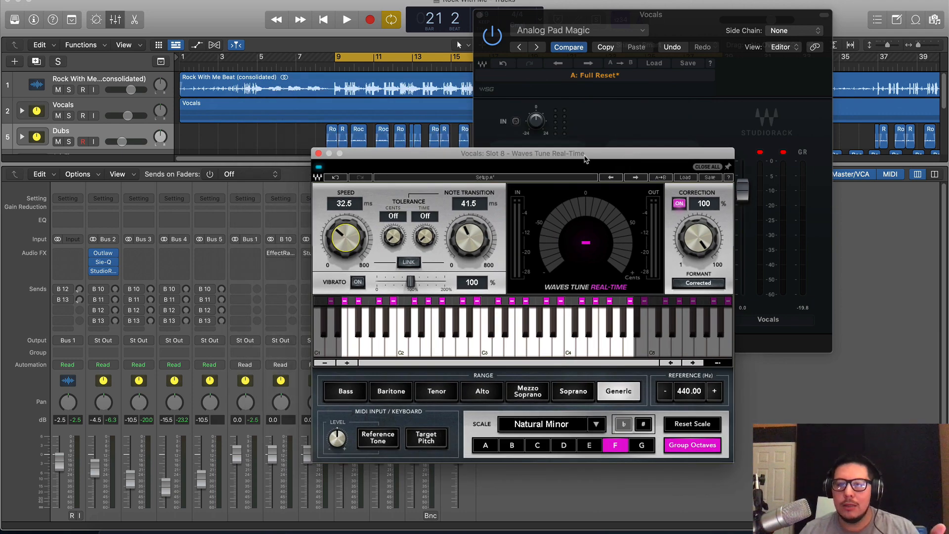
{"action": "left_click_drag", "start_coordinate": [585, 158], "coordinate": [548, 153]}
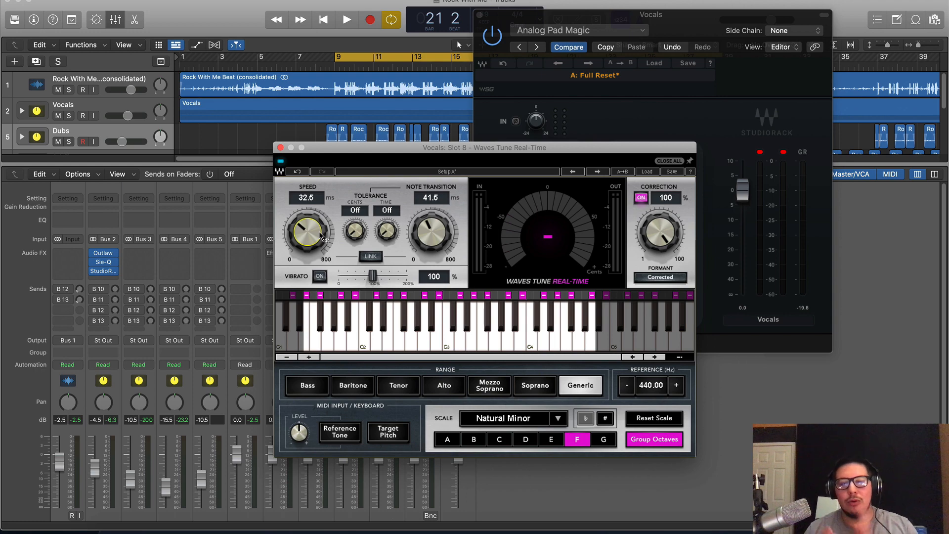
{"action": "left_click", "coordinate": [280, 148]}
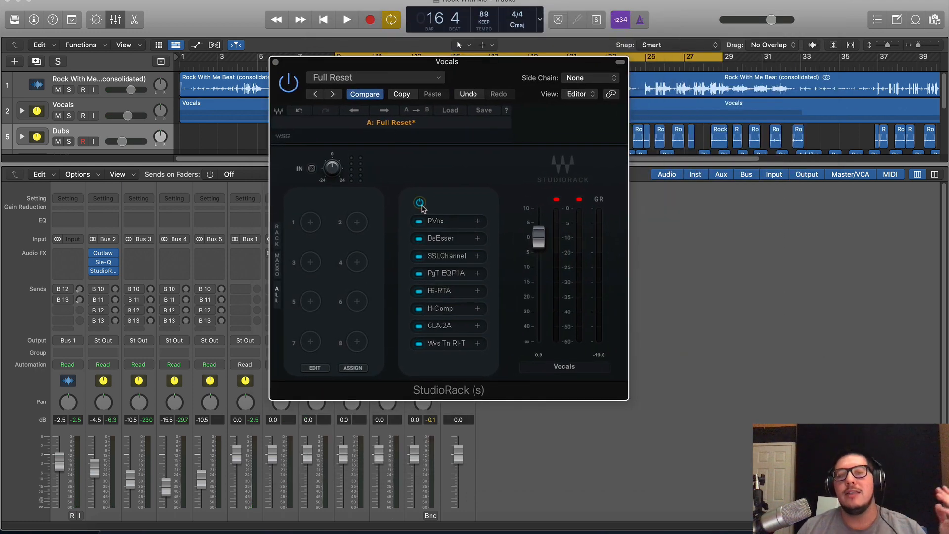
{"action": "left_click", "coordinate": [420, 202]}
{"action": "key", "text": "space"}
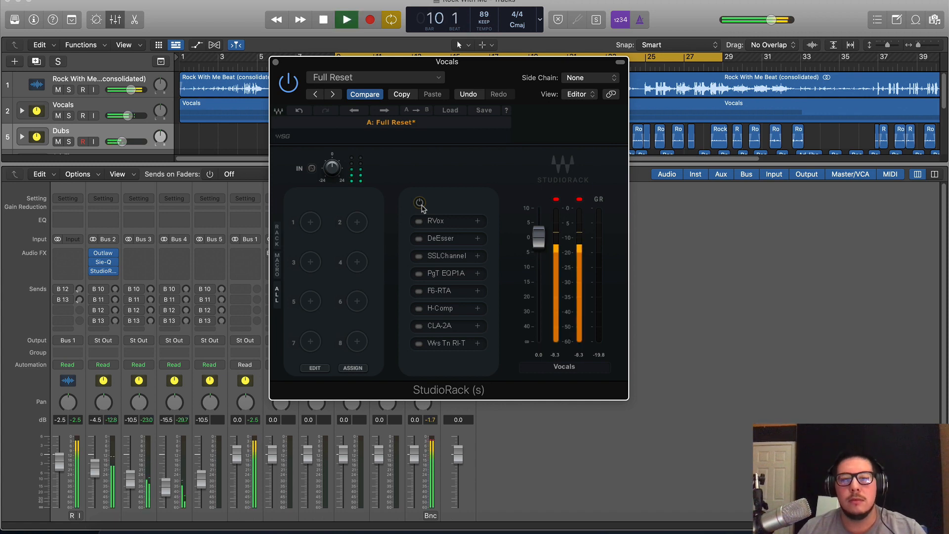
Re-enable the whole StudioRack chain on Vocals, play back the processed vocals and close the rack window.
{"action": "key", "text": "space"}
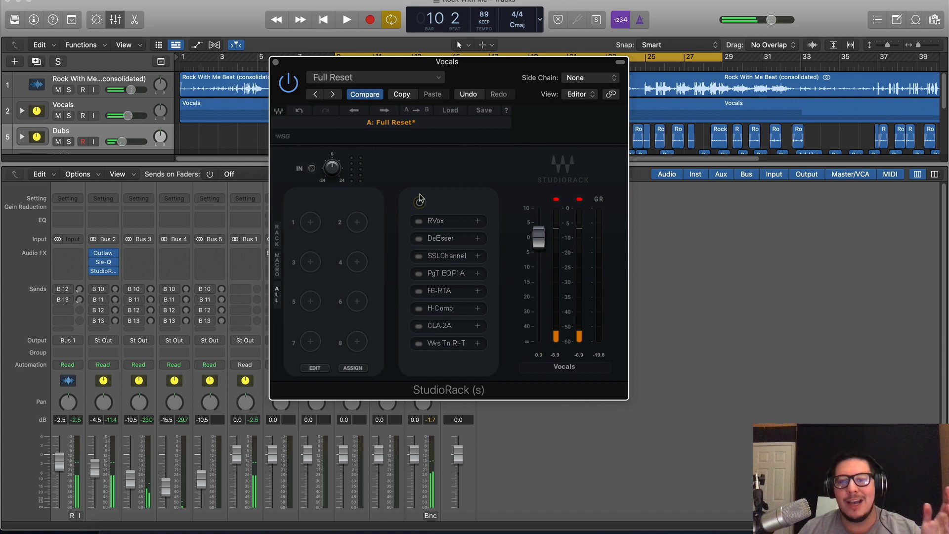
{"action": "left_click", "coordinate": [419, 202]}
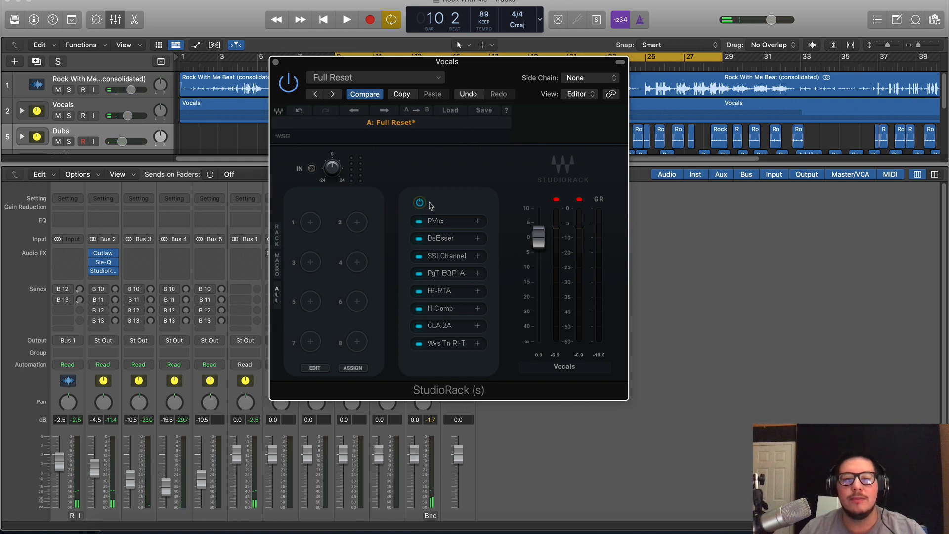
{"action": "key", "text": "space"}
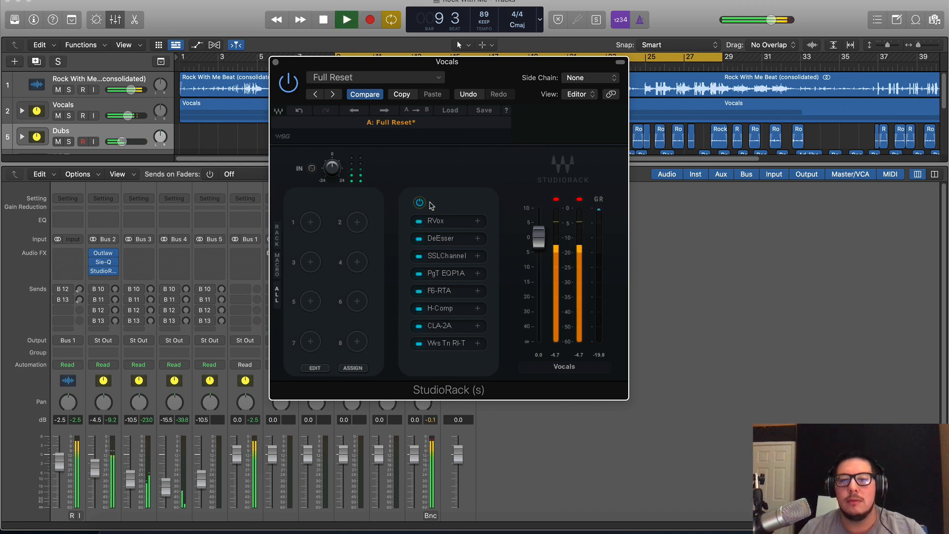
{"action": "key", "text": "space"}
{"action": "left_click", "coordinate": [276, 62]}
Add a second stereo StudioRack to the Vocals channel and load Sibilance in its slot 1.
{"action": "left_click", "coordinate": [103, 279]}
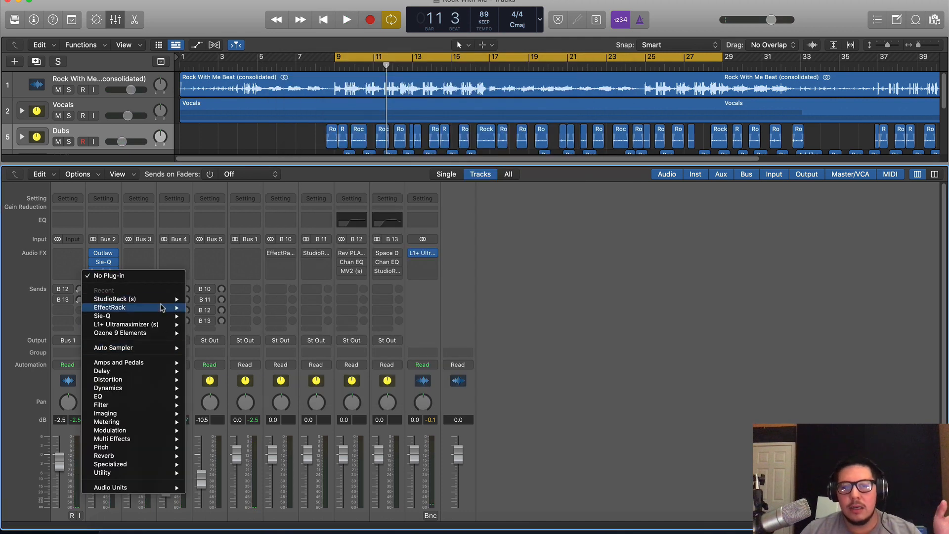
{"action": "mouse_move", "coordinate": [168, 299]}
{"action": "left_click", "coordinate": [202, 298]}
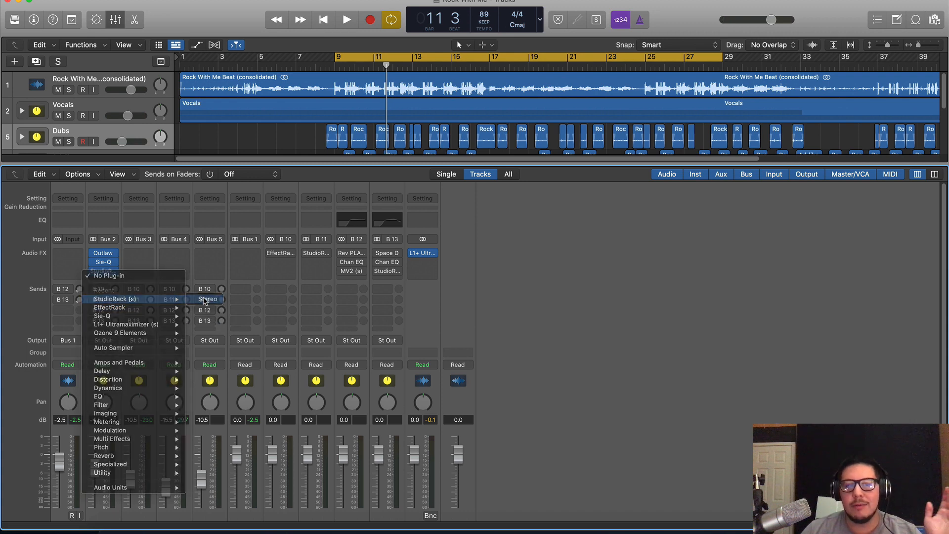
{"action": "left_click", "coordinate": [361, 289]}
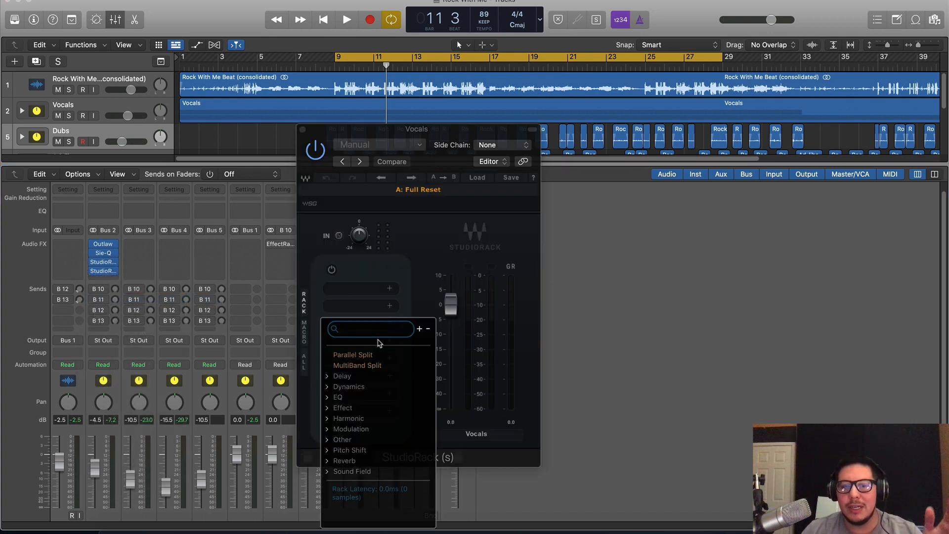
{"action": "left_click", "coordinate": [380, 366]}
{"action": "left_click_drag", "start_coordinate": [493, 123], "coordinate": [467, 139]}
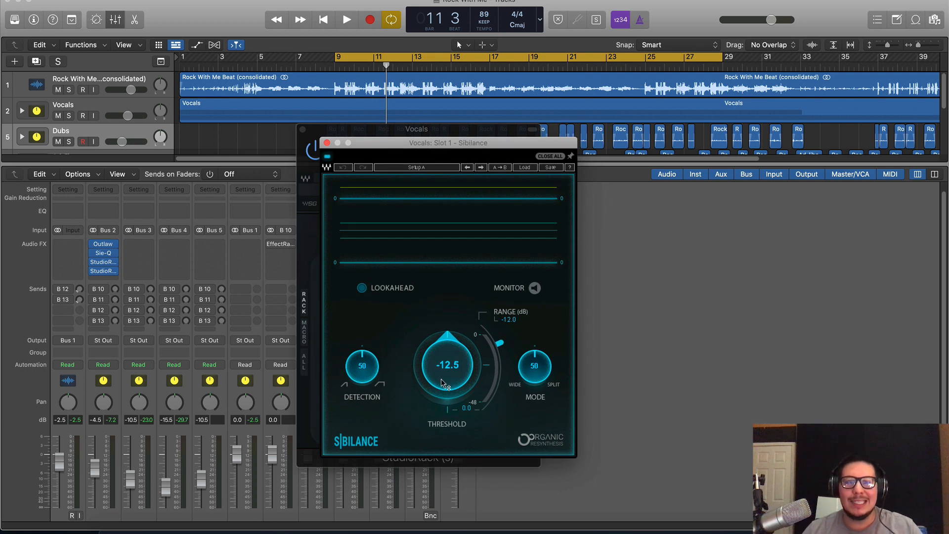
Set Sibilance to threshold -9.9, detection 59, mode 60 and range -32.7 dB with Lookahead on, and close its window.
{"action": "mouse_move", "coordinate": [441, 379]}
{"action": "left_mouse_down"}
{"action": "mouse_move", "coordinate": [441, 388]}
{"action": "mouse_move", "coordinate": [441, 370]}
{"action": "left_mouse_up"}
{"action": "key", "text": "space"}
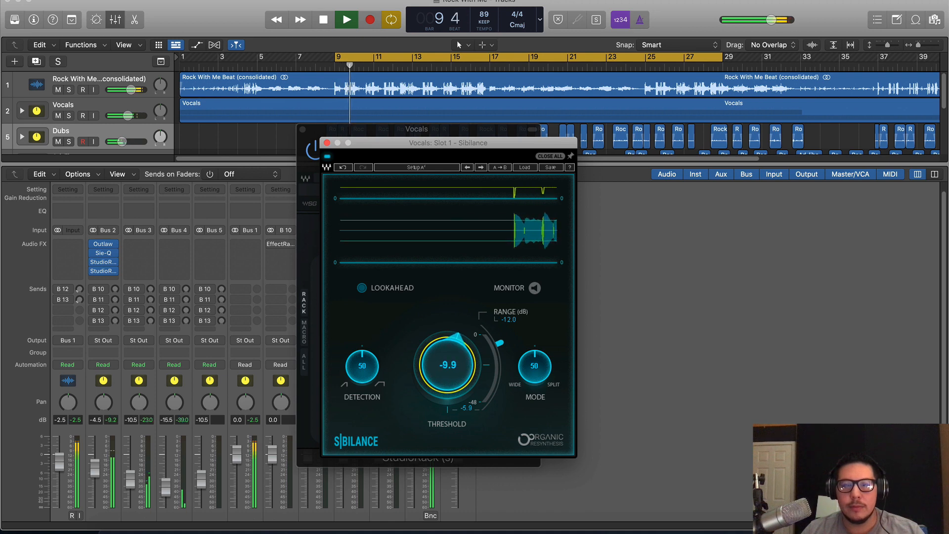
{"action": "left_click_drag", "start_coordinate": [528, 373], "coordinate": [528, 371]}
{"action": "scroll", "coordinate": [376, 387], "scroll_direction": "up", "scroll_amount": 3}
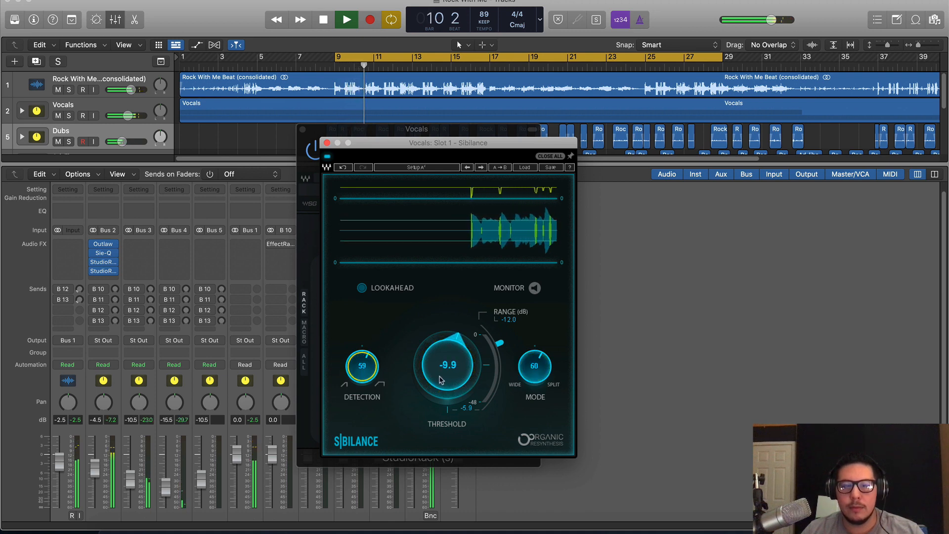
{"action": "scroll", "coordinate": [508, 387], "scroll_direction": "down", "scroll_amount": 5}
{"action": "scroll", "coordinate": [508, 387], "scroll_direction": "down", "scroll_amount": 3}
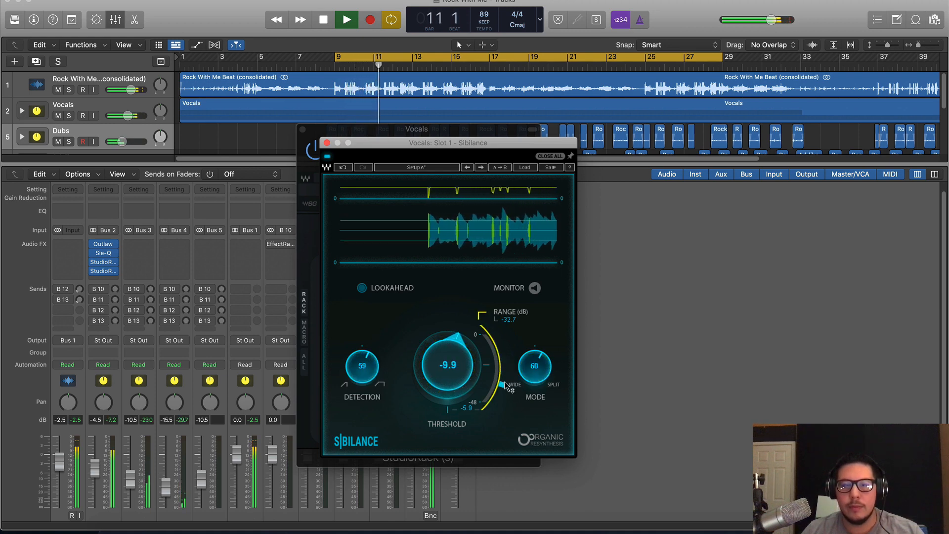
{"action": "left_click", "coordinate": [363, 288]}
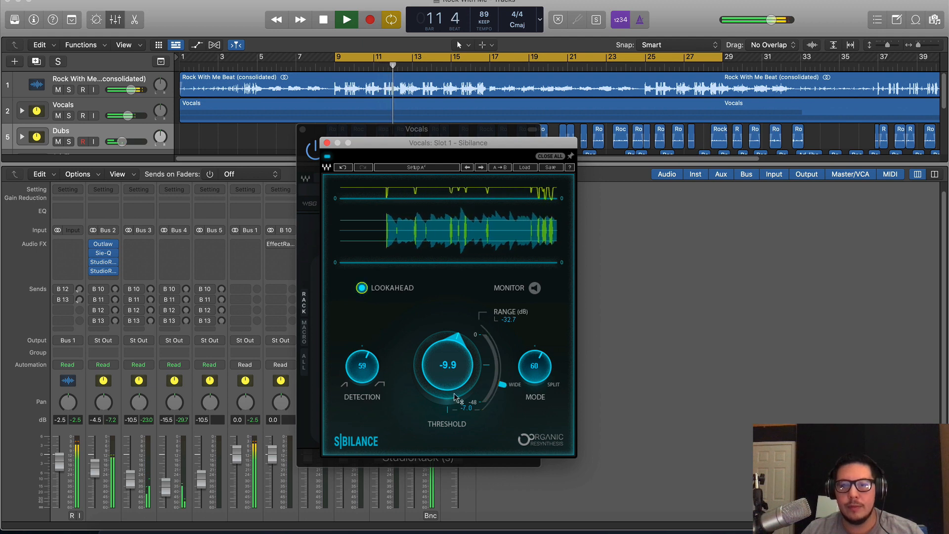
{"action": "left_click", "coordinate": [326, 143]}
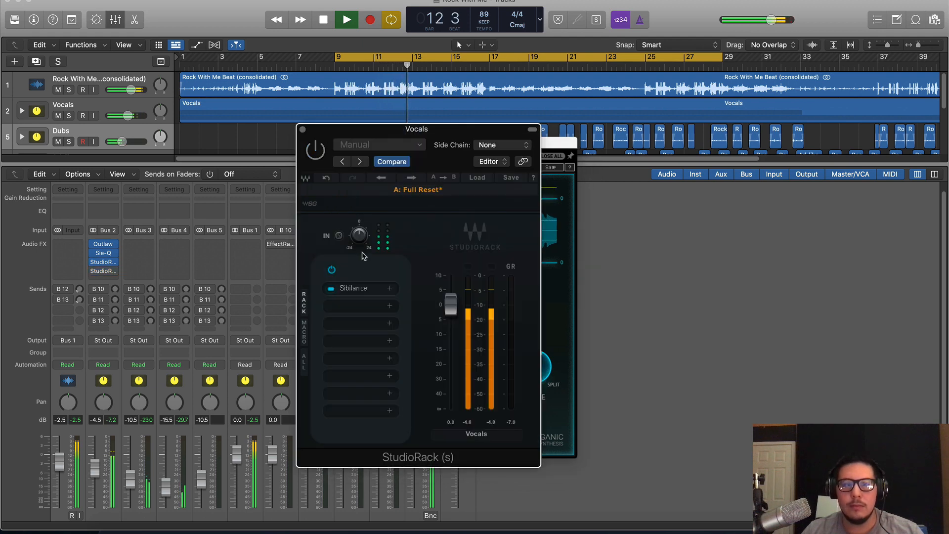
Add the S1 Imager from the Sound Field category to slot 2 of the second StudioRack and close the rack.
{"action": "left_click", "coordinate": [363, 306]}
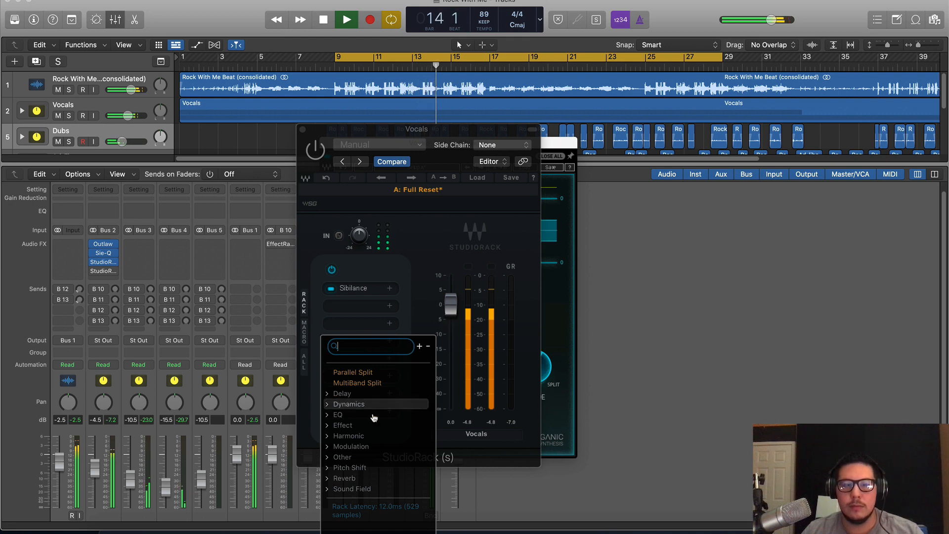
{"action": "left_click", "coordinate": [352, 488]}
{"action": "scroll", "coordinate": [355, 476], "scroll_direction": "down", "scroll_amount": 3}
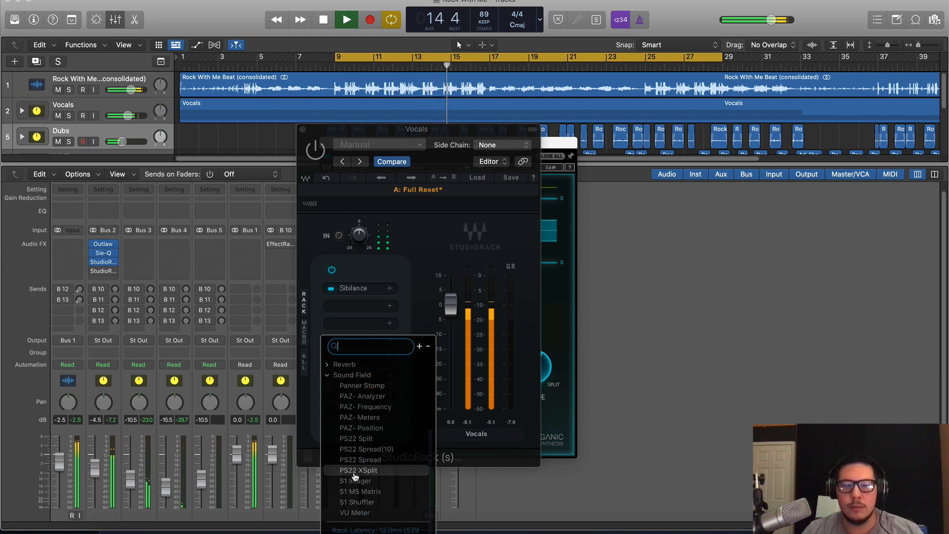
{"action": "left_click", "coordinate": [393, 482]}
{"action": "left_click_drag", "start_coordinate": [378, 271], "coordinate": [378, 266]}
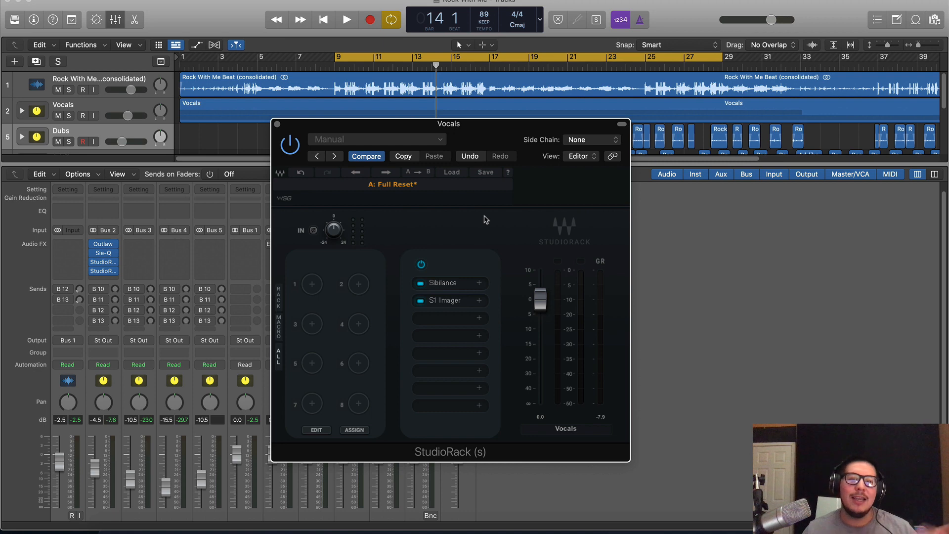
{"action": "left_click_drag", "start_coordinate": [492, 138], "coordinate": [492, 133]}
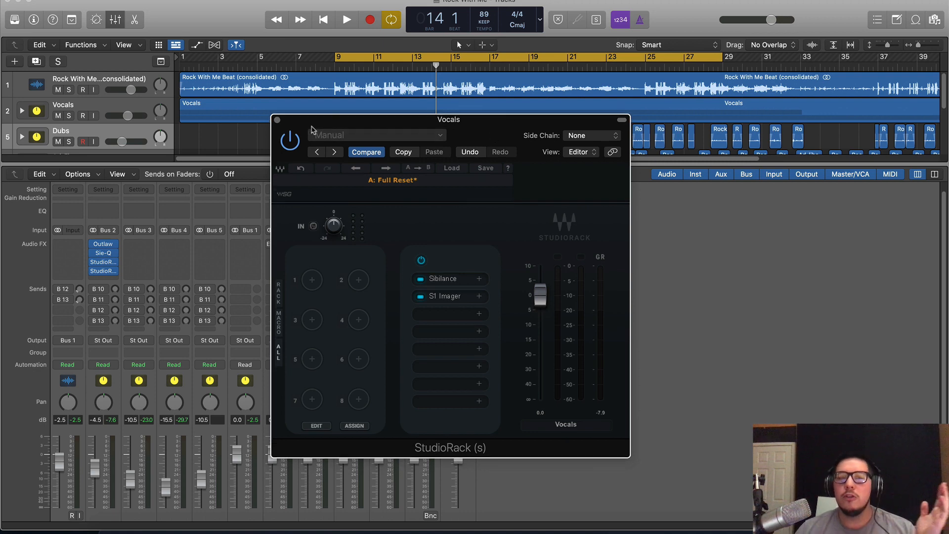
{"action": "left_click", "coordinate": [277, 120]}
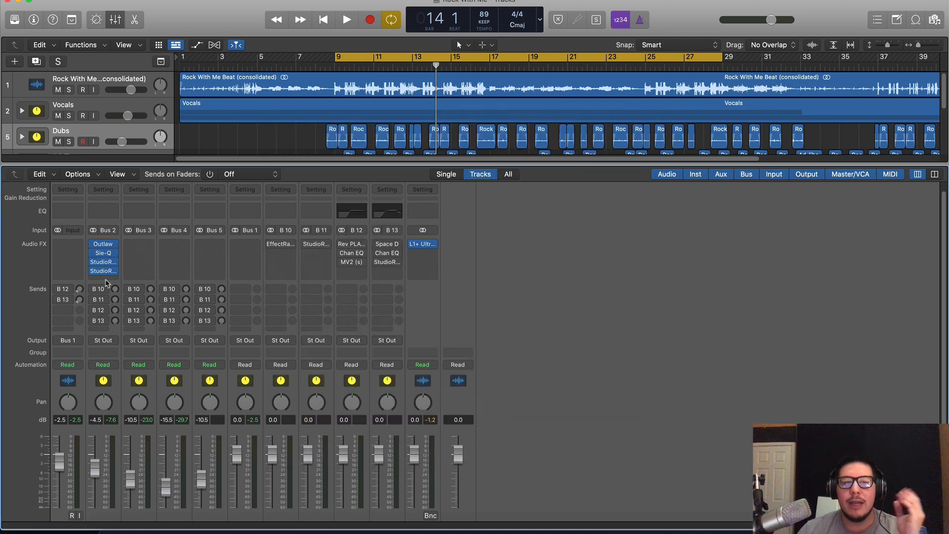
Enable the Vocals sends to Bus 10 through Bus 13 and all plug-ins on those four bus channels.
{"action": "left_click_drag", "start_coordinate": [93, 289], "coordinate": [94, 320]}
{"action": "left_click", "coordinate": [271, 244]}
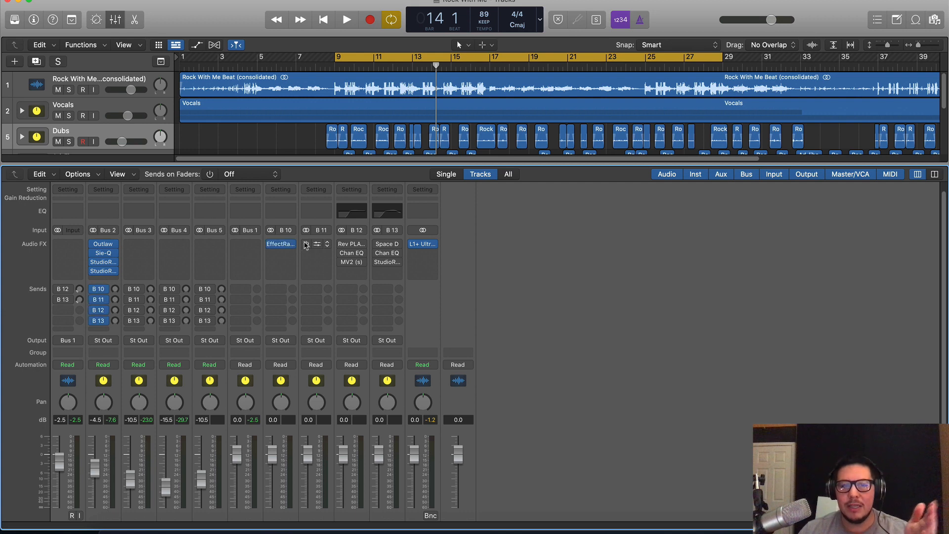
{"action": "left_click", "coordinate": [305, 243]}
{"action": "left_click_drag", "start_coordinate": [343, 243], "coordinate": [348, 271]}
{"action": "left_click_drag", "start_coordinate": [378, 243], "coordinate": [376, 271]}
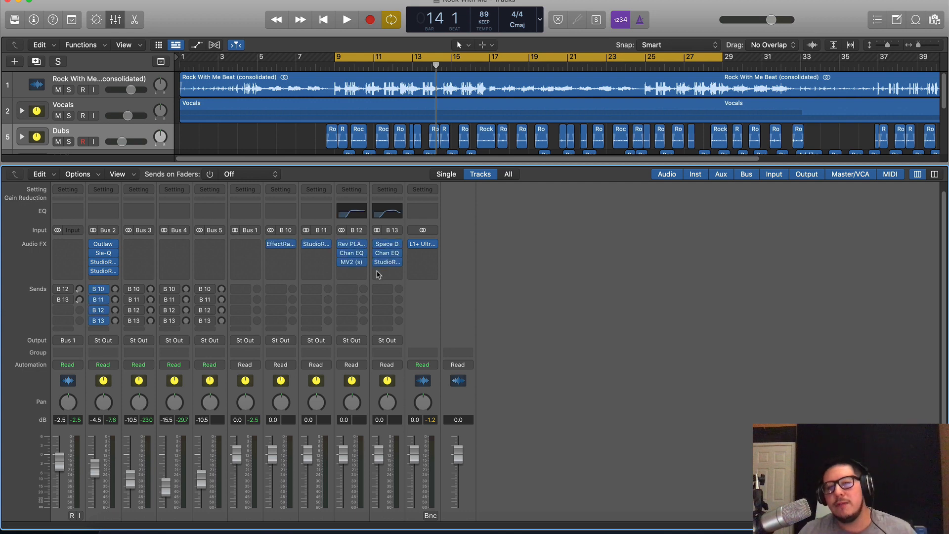
Check the Radiator in the Pre-Amp channel's EffectRack, and raise the Vocals send to Bus 10 to about -12.1 dB during playback.
{"action": "left_click", "coordinate": [280, 244]}
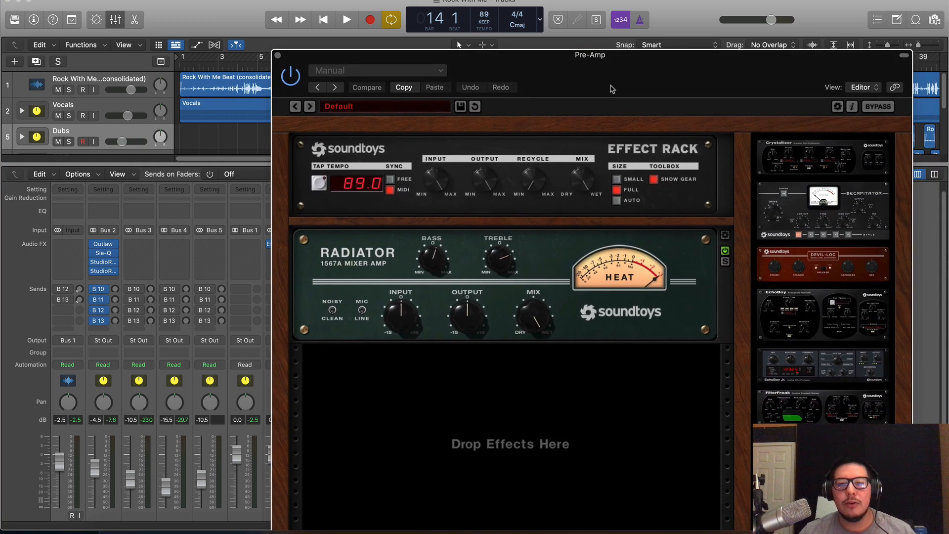
{"action": "left_click", "coordinate": [278, 55]}
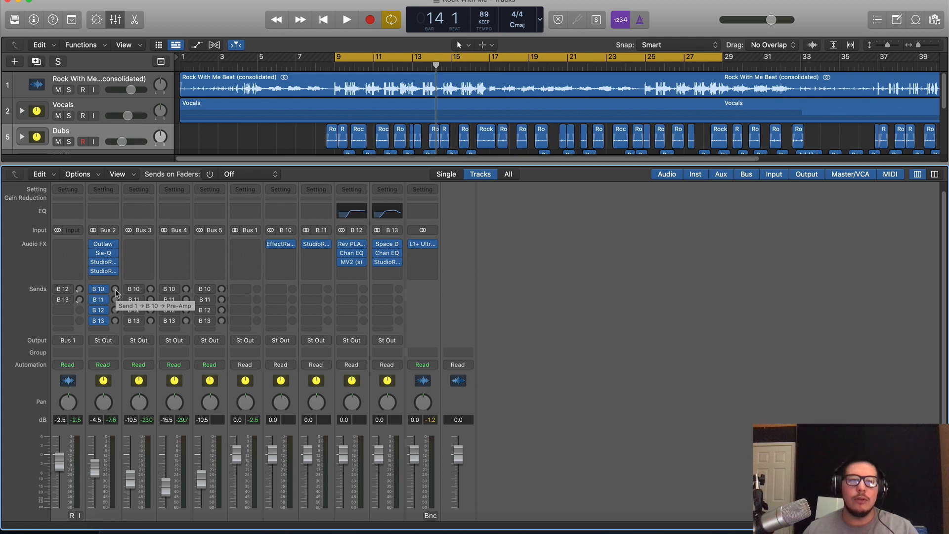
{"action": "key", "text": "space"}
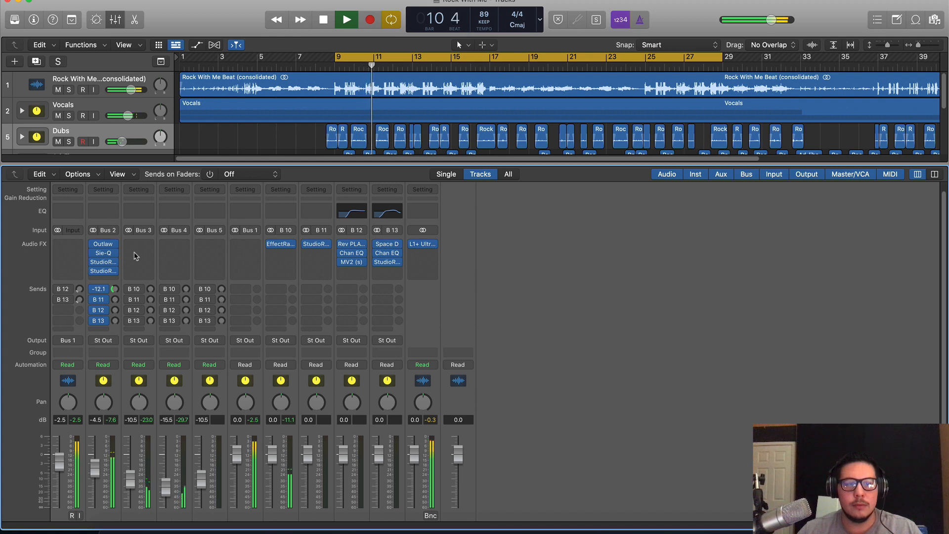
{"action": "mouse_move", "coordinate": [95, 291]}
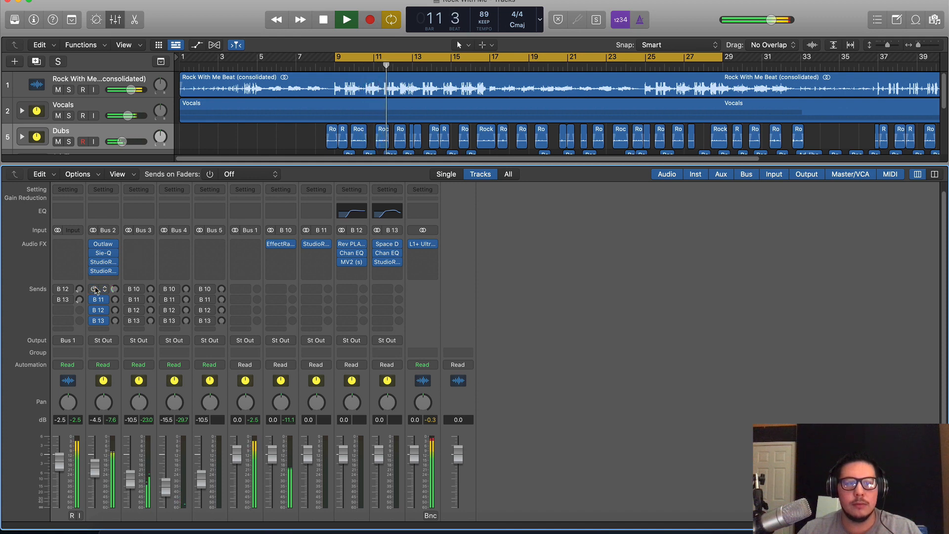
{"action": "key", "text": "space"}
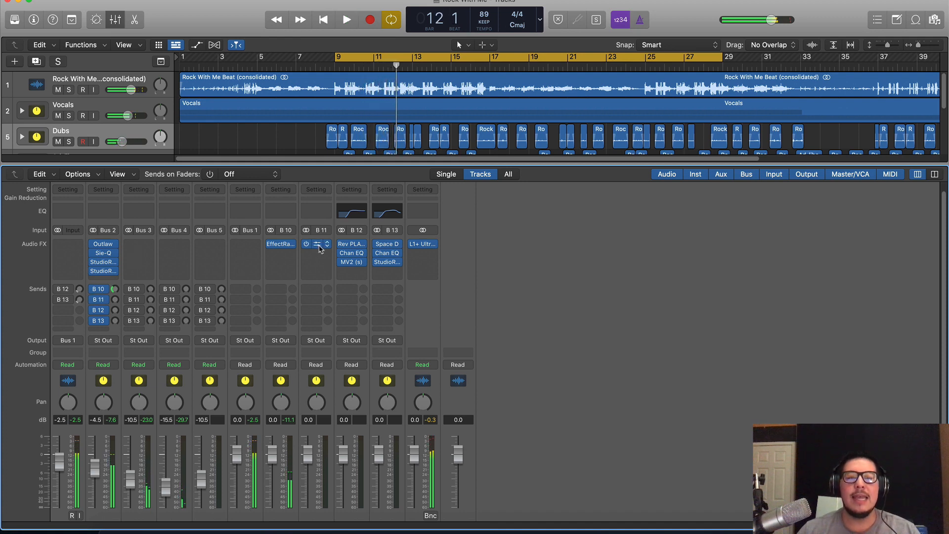
Open H-Delay from the Delay channel's StudioRack and adjust its high-pass filter slightly.
{"action": "left_click", "coordinate": [319, 245]}
{"action": "left_click_drag", "start_coordinate": [481, 141], "coordinate": [499, 132]}
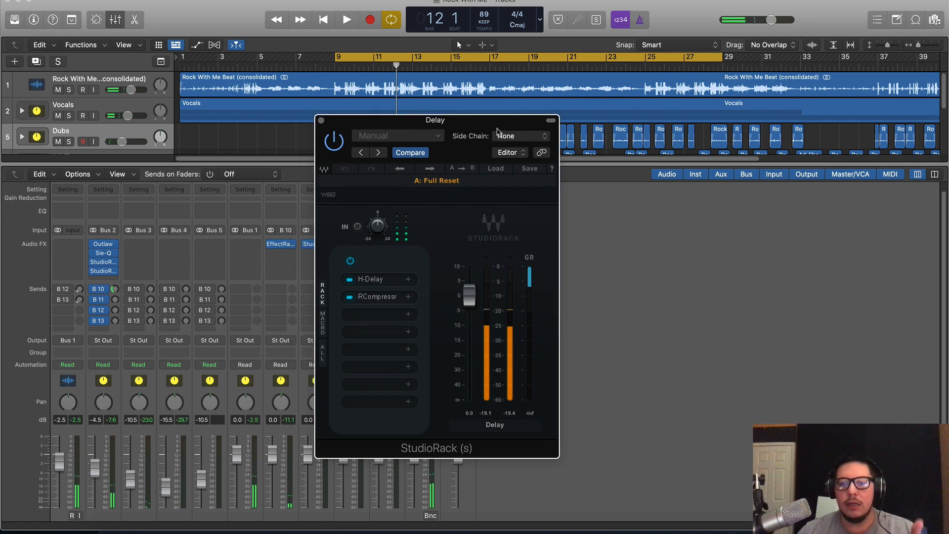
{"action": "left_click", "coordinate": [378, 280]}
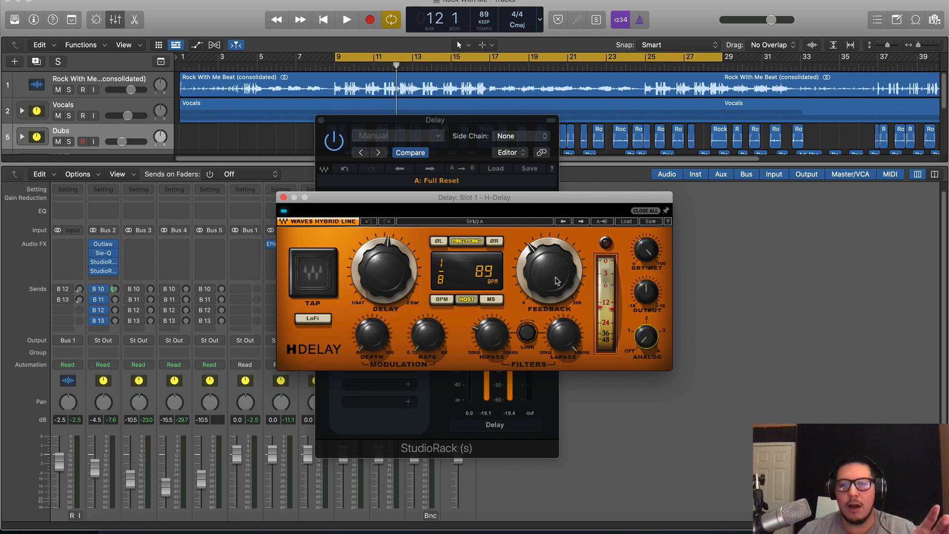
{"action": "mouse_move", "coordinate": [555, 278]}
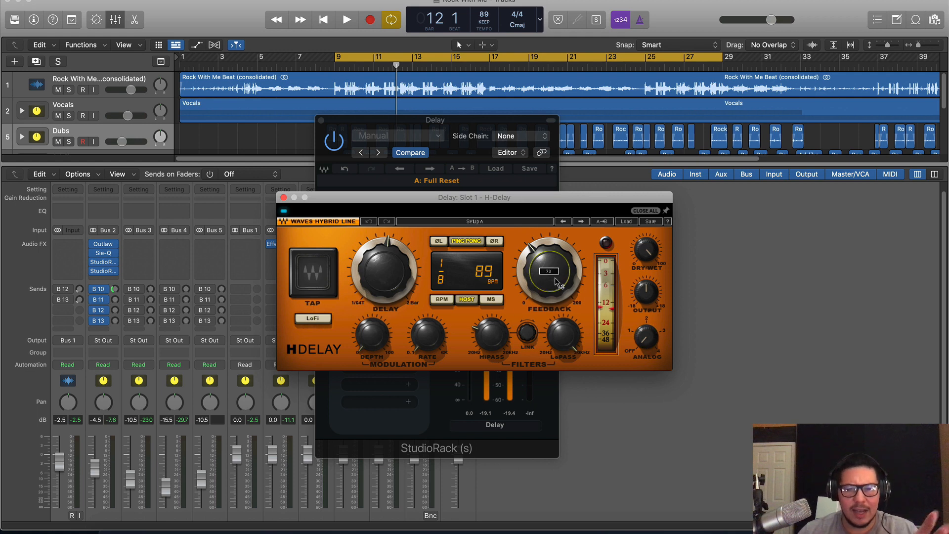
{"action": "left_click_drag", "start_coordinate": [500, 335], "coordinate": [501, 332]}
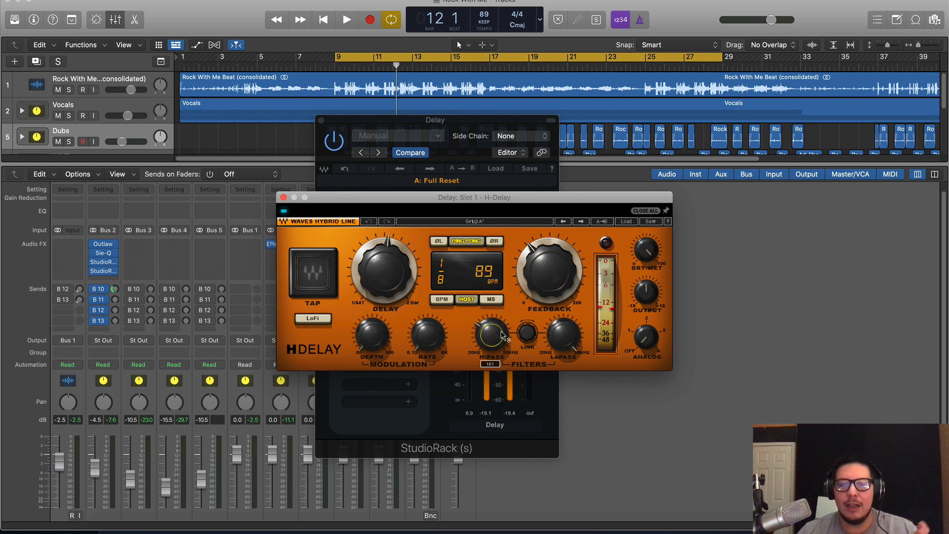
{"action": "left_click_drag", "start_coordinate": [483, 197], "coordinate": [482, 309]}
Open RCompressor from slot 2 of the Delay channel's rack and examine its threshold, ratio, attack and release.
{"action": "left_click", "coordinate": [375, 296]}
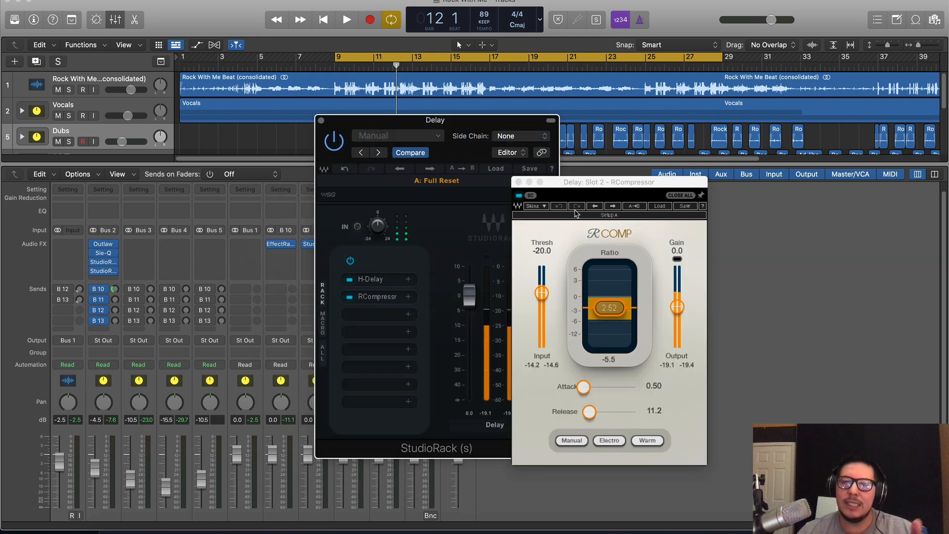
{"action": "left_click_drag", "start_coordinate": [580, 189], "coordinate": [608, 170]}
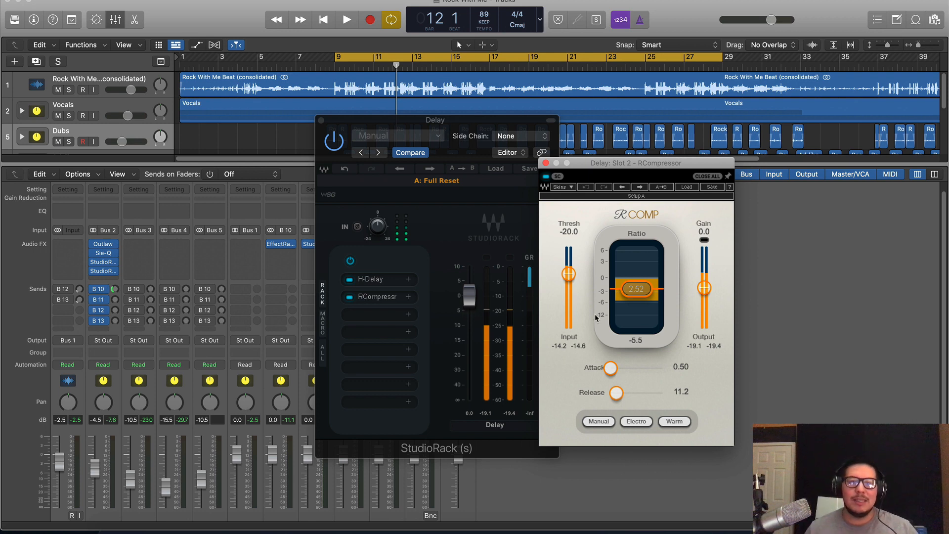
{"action": "left_click", "coordinate": [481, 129]}
Raise the Vocals send to Bus 11 to about -8.3 dB during playback, lower it again by ear, and close H-Delay.
{"action": "key", "text": "space"}
{"action": "left_click_drag", "start_coordinate": [114, 300], "coordinate": [120, 259]}
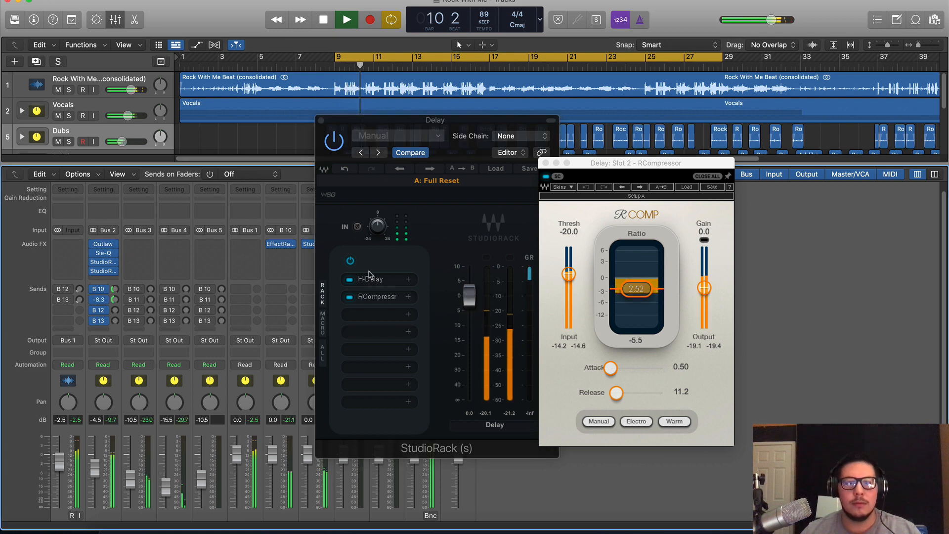
{"action": "left_click", "coordinate": [369, 278]}
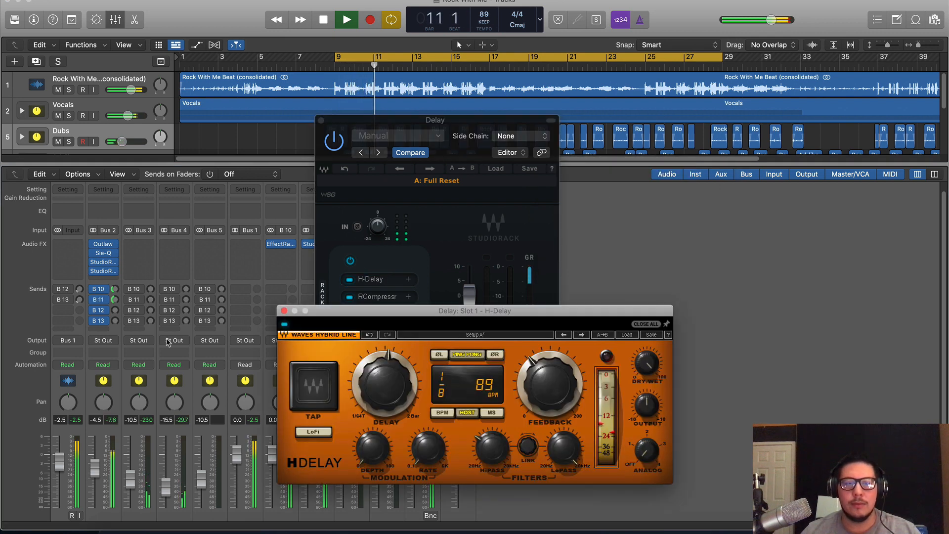
{"action": "left_click_drag", "start_coordinate": [114, 300], "coordinate": [124, 334]}
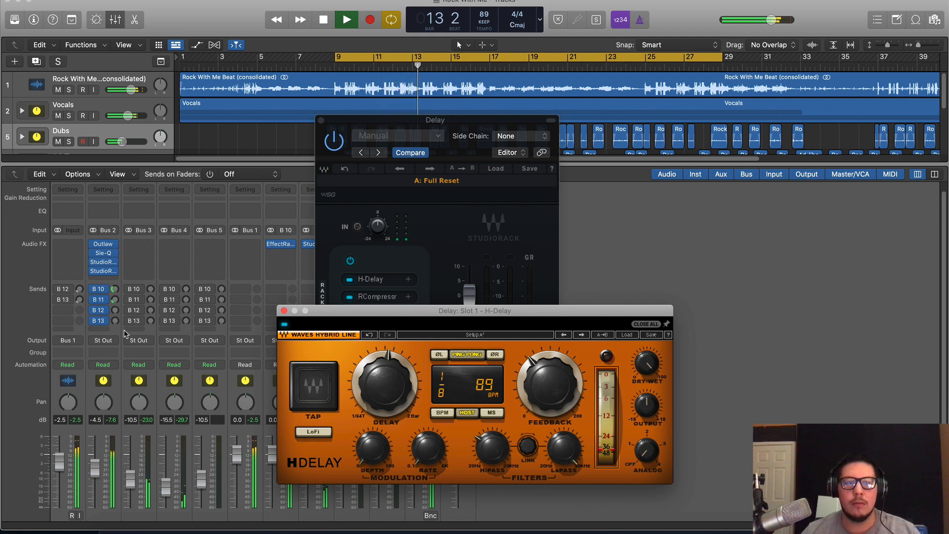
{"action": "left_click", "coordinate": [124, 332]}
{"action": "left_click", "coordinate": [284, 310]}
{"action": "key", "text": "space"}
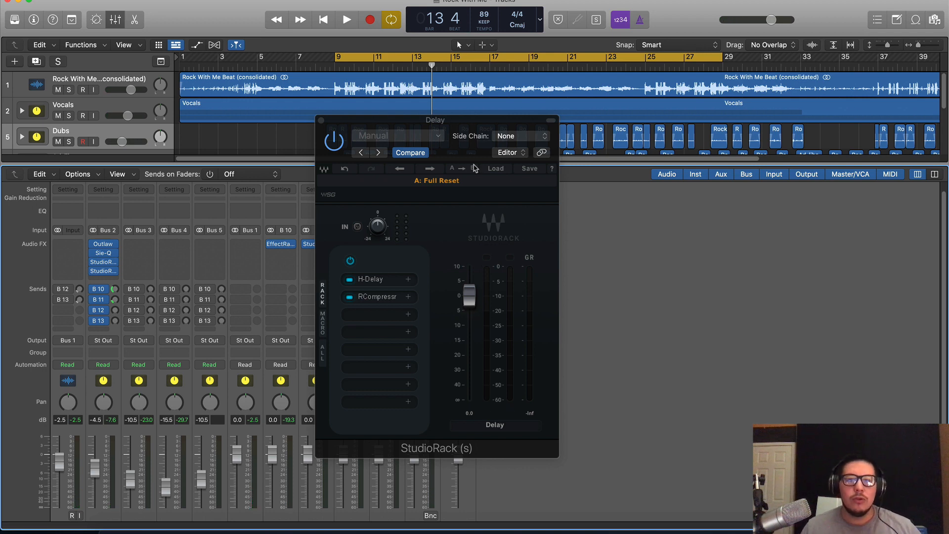
Examine the Reverb channel's chain: open Rev PLATE-140, then review the Channel EQ low cut and the MV2 levels, closing both.
{"action": "left_click", "coordinate": [352, 244]}
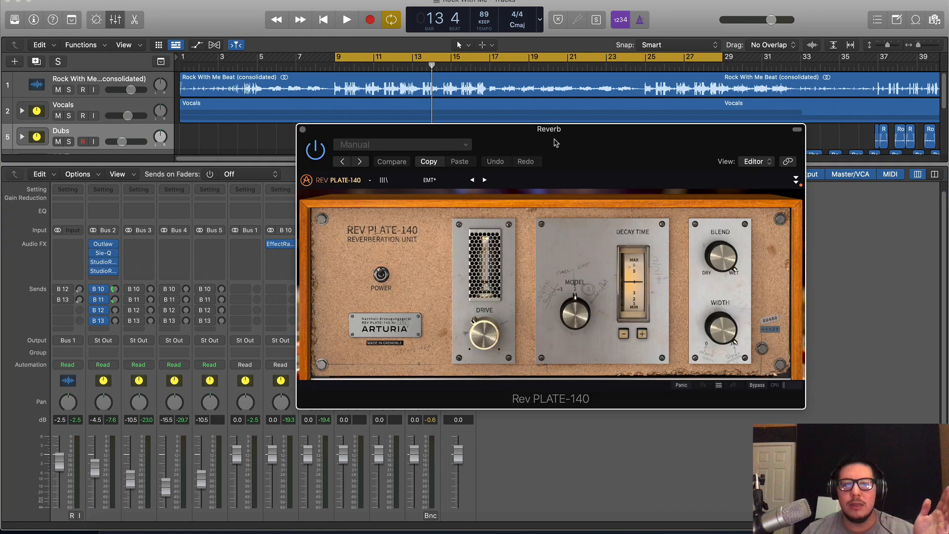
{"action": "left_click_drag", "start_coordinate": [555, 142], "coordinate": [681, 10]}
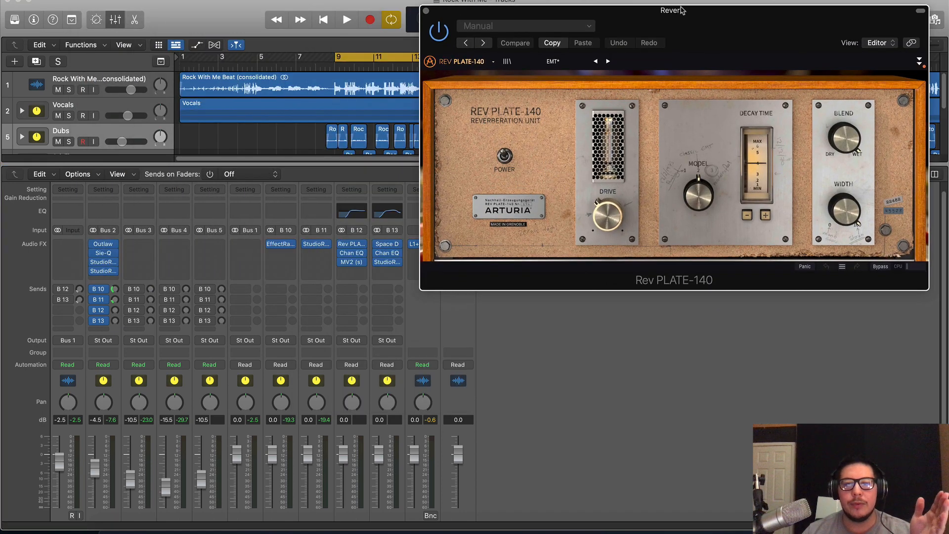
{"action": "left_click", "coordinate": [354, 256]}
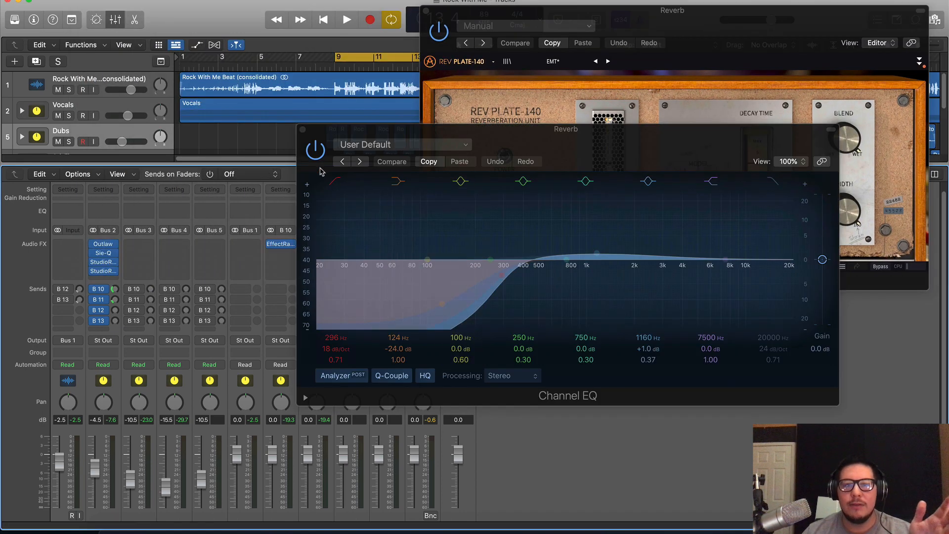
{"action": "left_click", "coordinate": [300, 127]}
{"action": "left_click", "coordinate": [351, 262]}
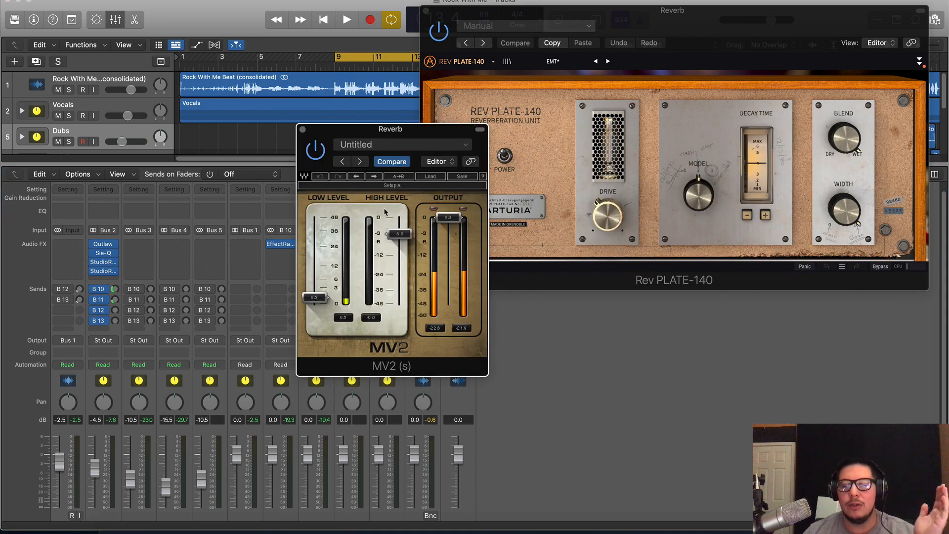
{"action": "left_click", "coordinate": [302, 130]}
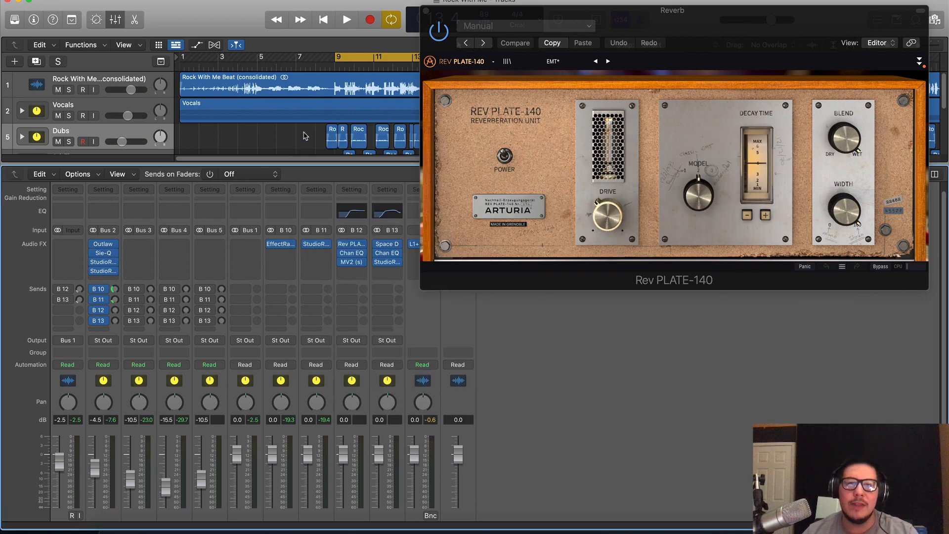
Examine the Big Reverb channel's Space Designer, then MV2 and RCompressor in its StudioRack.
{"action": "left_click", "coordinate": [388, 244]}
{"action": "left_click_drag", "start_coordinate": [544, 91], "coordinate": [517, 94]}
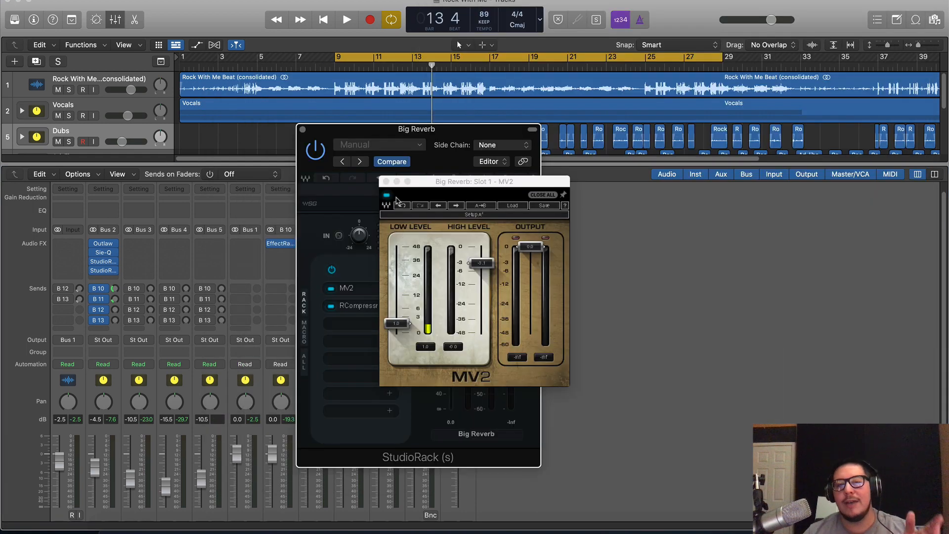
{"action": "left_click", "coordinate": [364, 309]}
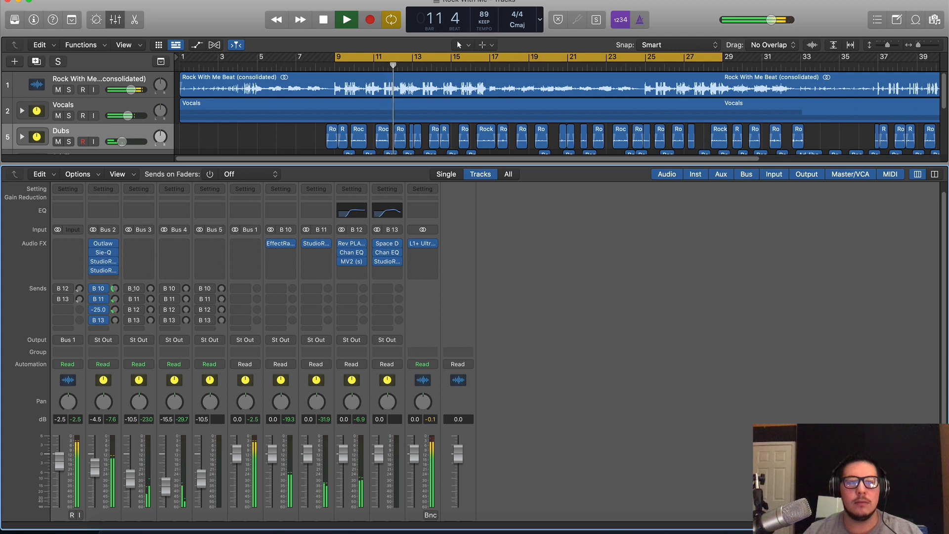
Raise the Vocals send to Bus 13 to about -18.9 dB by ear during playback, and stop playback.
{"action": "left_click", "coordinate": [117, 322]}
{"action": "left_click_drag", "start_coordinate": [114, 318], "coordinate": [115, 309]}
{"action": "left_click_drag", "start_coordinate": [123, 270], "coordinate": [129, 291]}
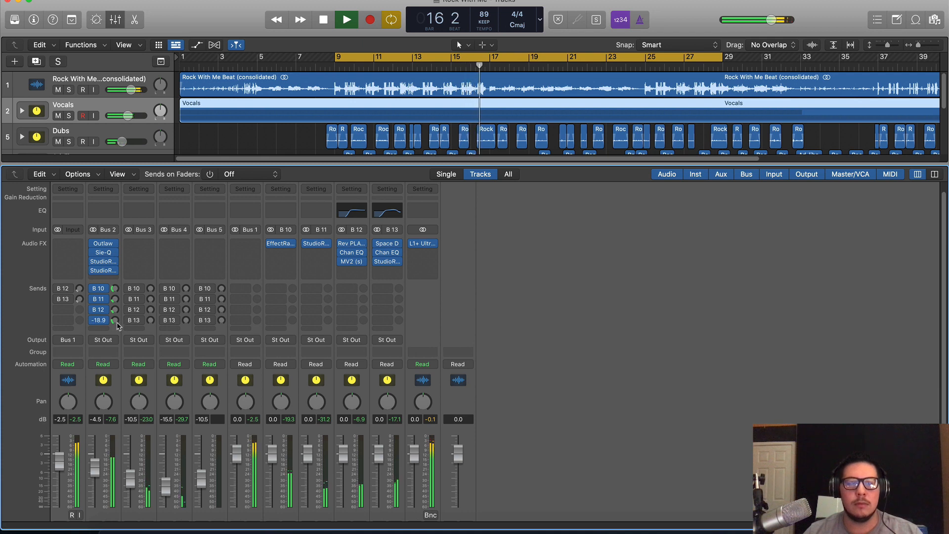
{"action": "key", "text": "space"}
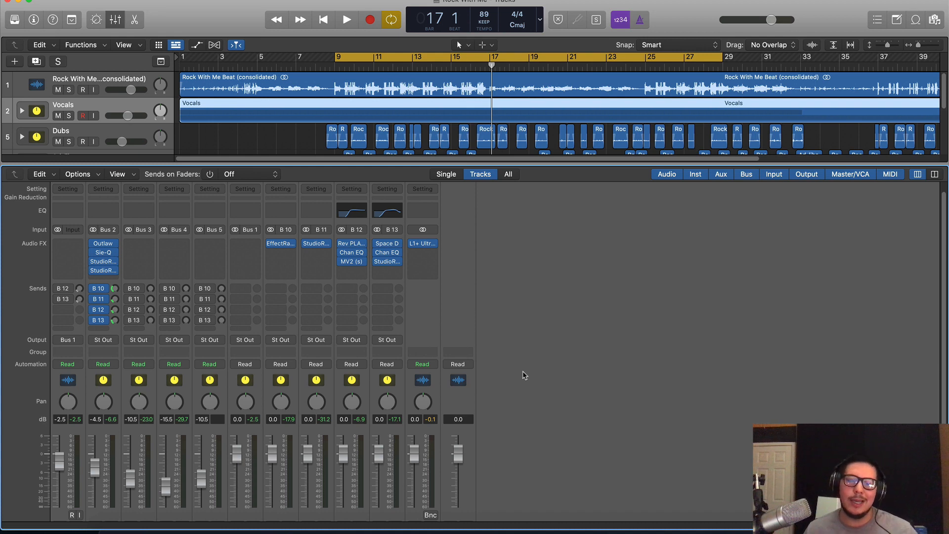
{"action": "scroll", "coordinate": [522, 375], "scroll_direction": "up", "scroll_amount": 2}
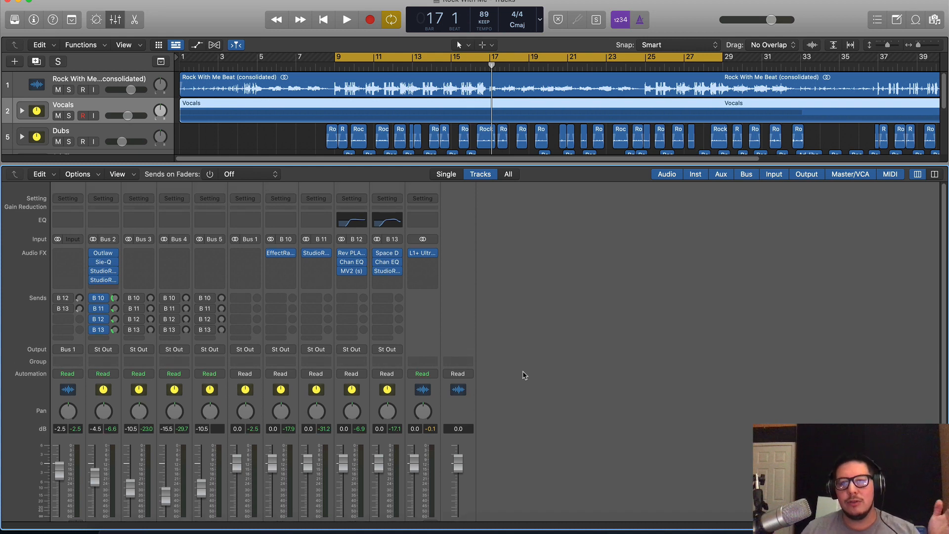